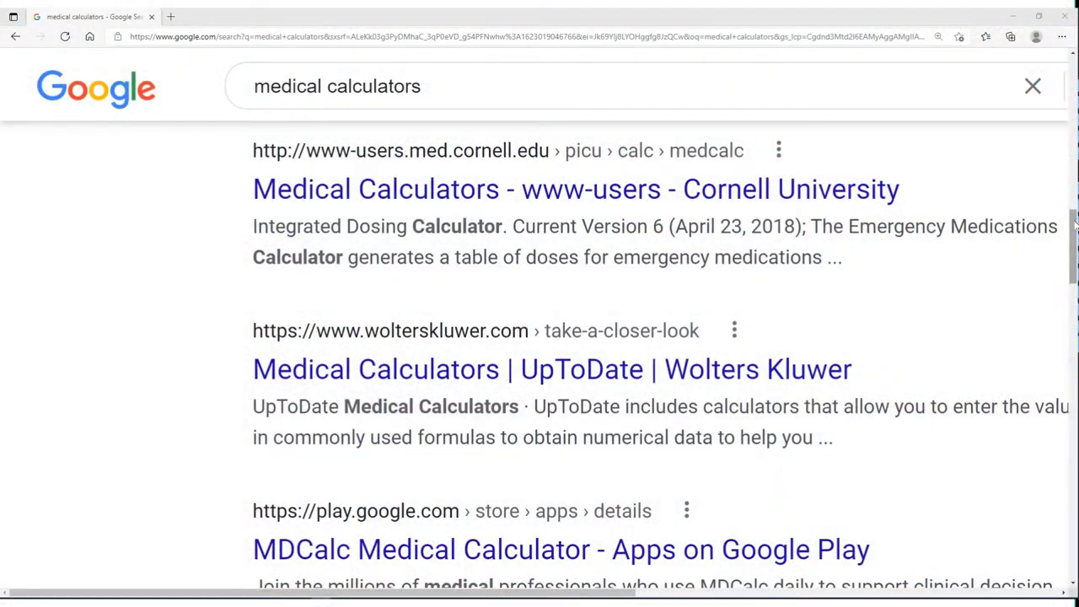
# - Scroll the medical calculator search results, then bring up the patient's Brillians advisory list
pyautogui.moveTo(1074, 217); pyautogui.dragTo(1074, 410)
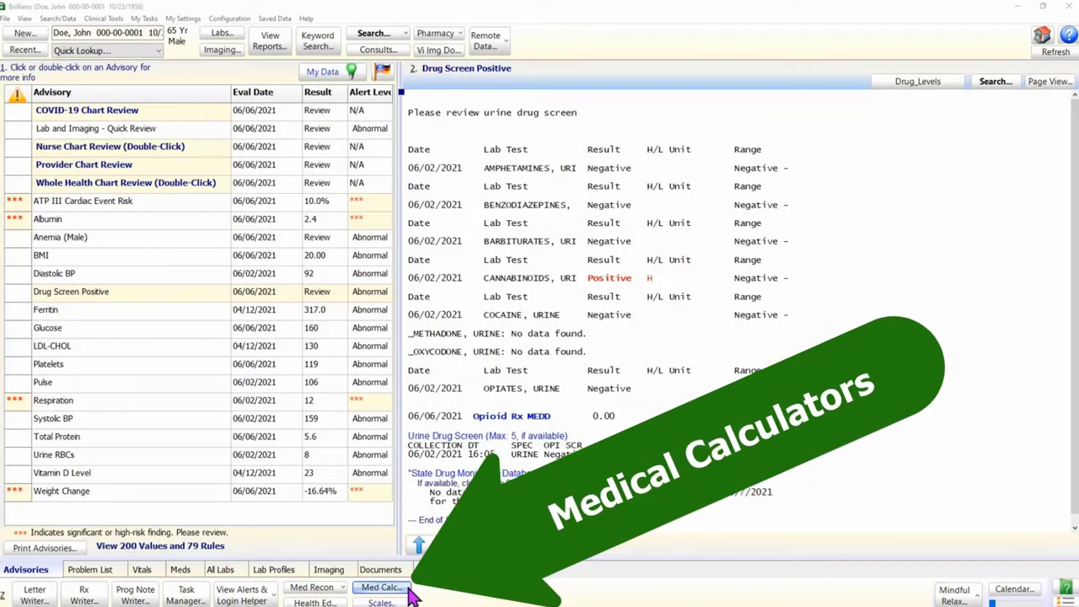
# - Open Med Calc and browse Anion Gap, BMI, Body Weight, Cardiac Risk and CHA2DS2-VASc calculators
pyautogui.click(409, 592)
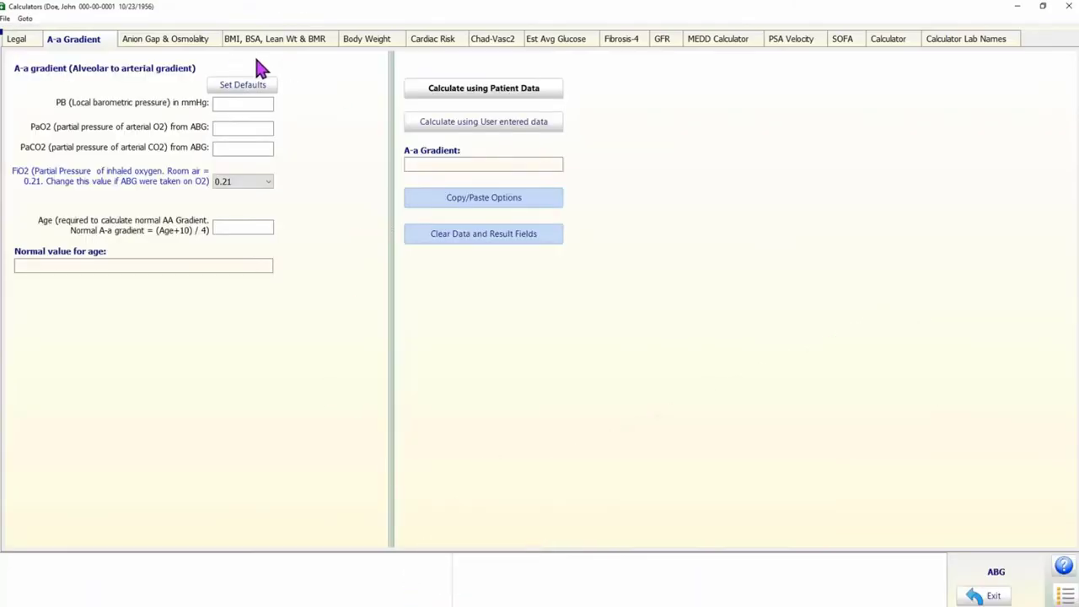
pyautogui.click(187, 42)
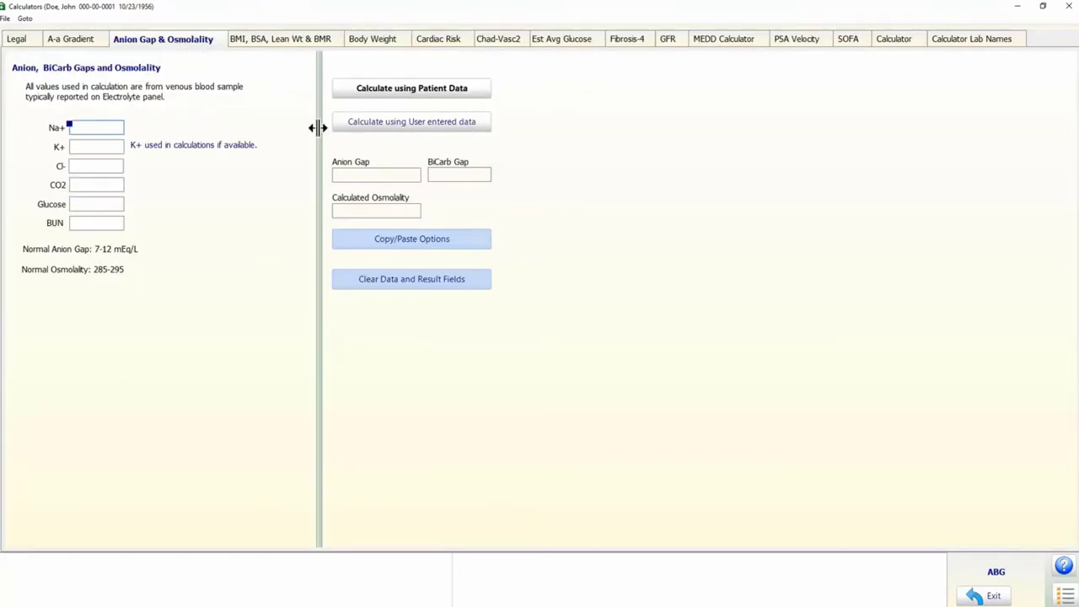
pyautogui.moveTo(318, 127); pyautogui.dragTo(343, 128)
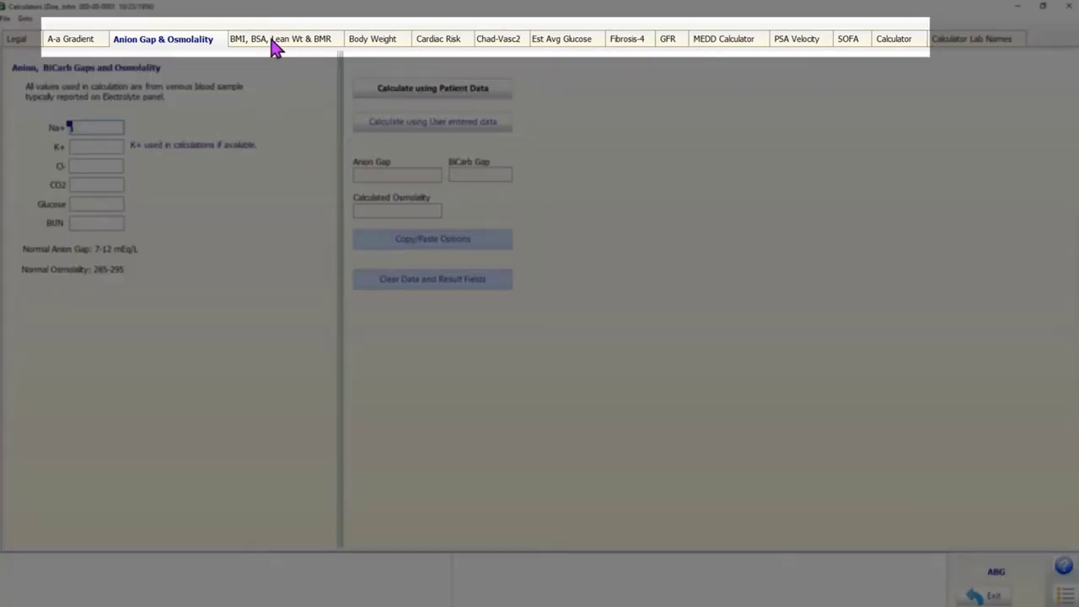
pyautogui.click(273, 47)
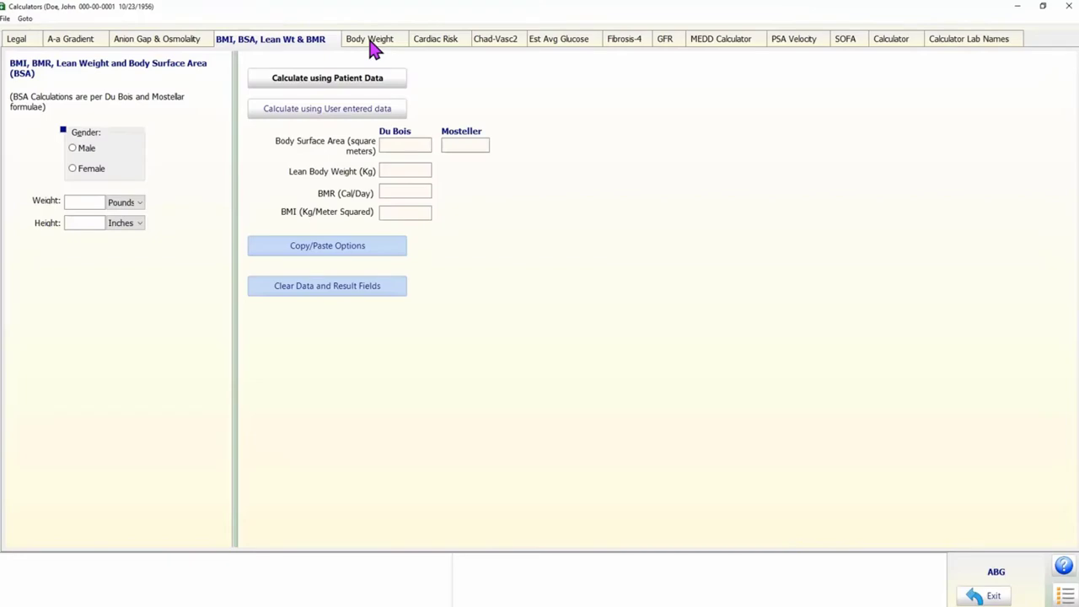
pyautogui.click(370, 39)
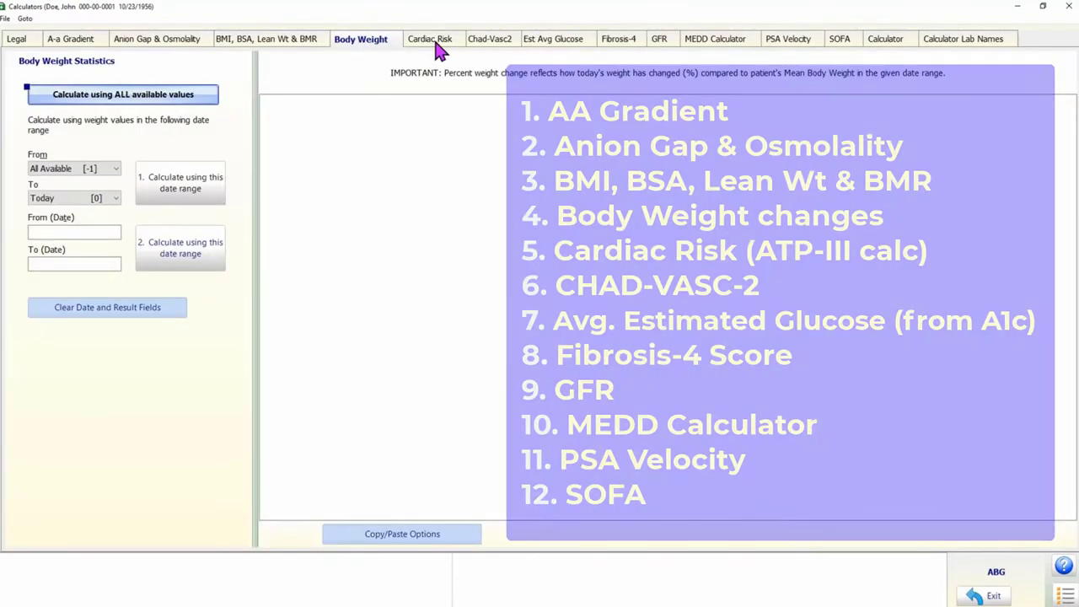
pyautogui.click(436, 46)
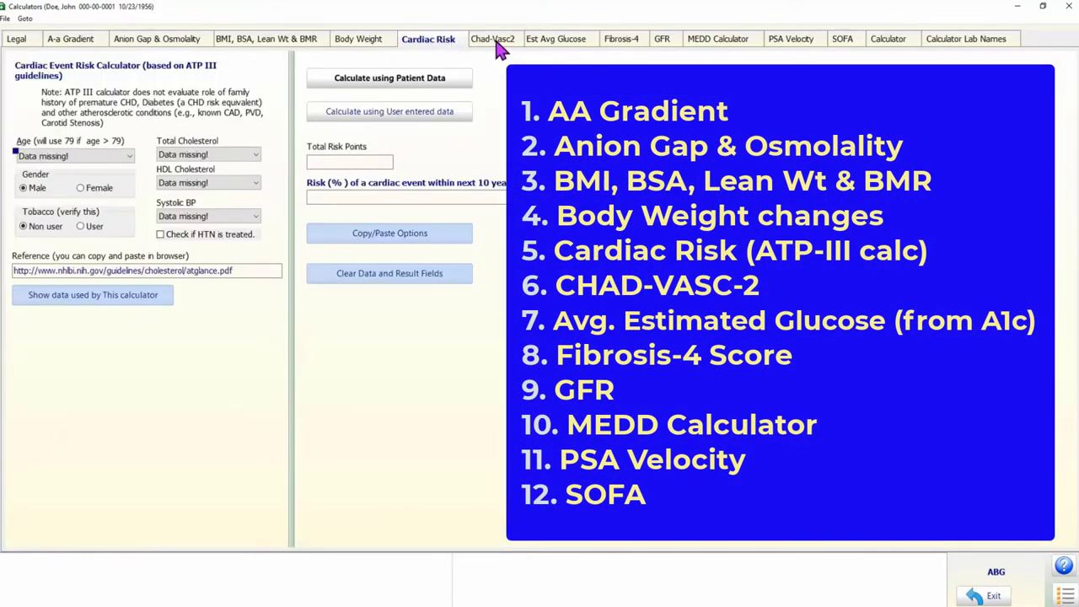
pyautogui.click(496, 44)
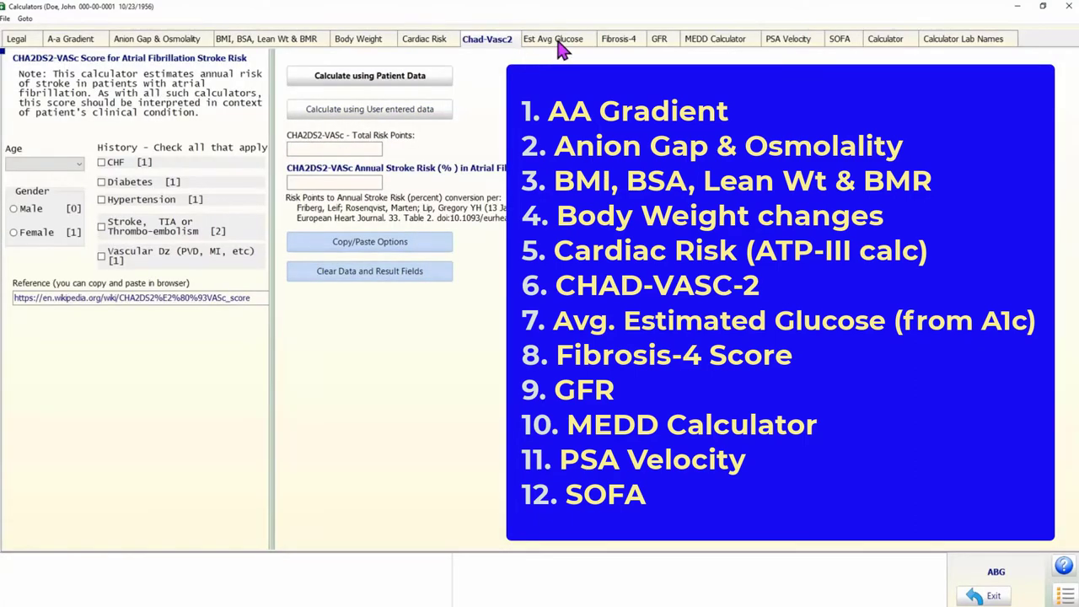
# - Browse the eAG, Fibrosis-4, GFR, MEDD, PSA Velocity and SOFA calculators, ending on Anion Gap & Osmolality
pyautogui.click(561, 44)
pyautogui.click(619, 42)
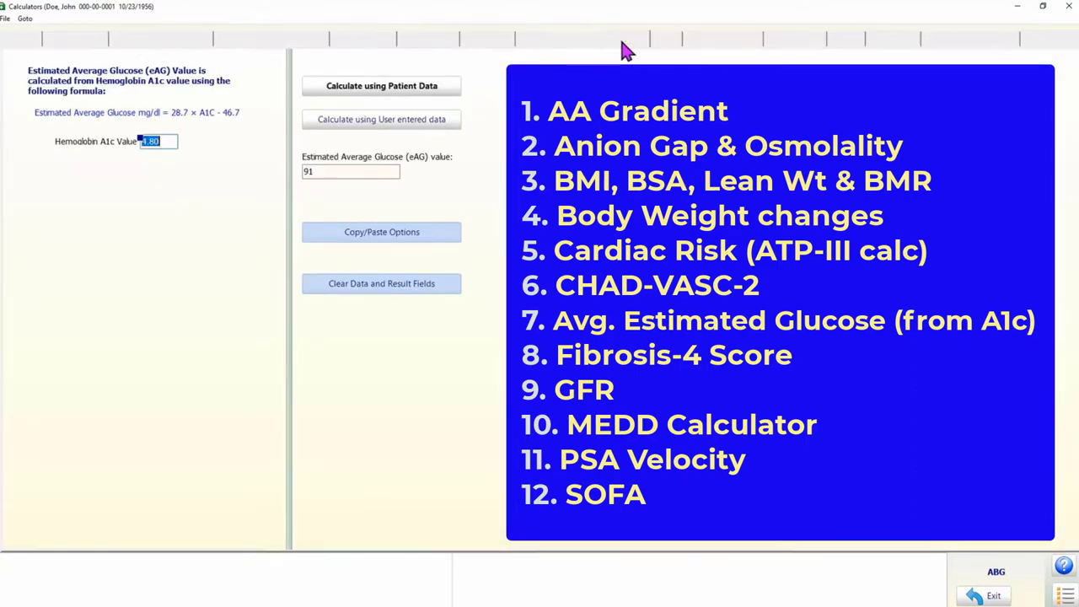
pyautogui.click(662, 42)
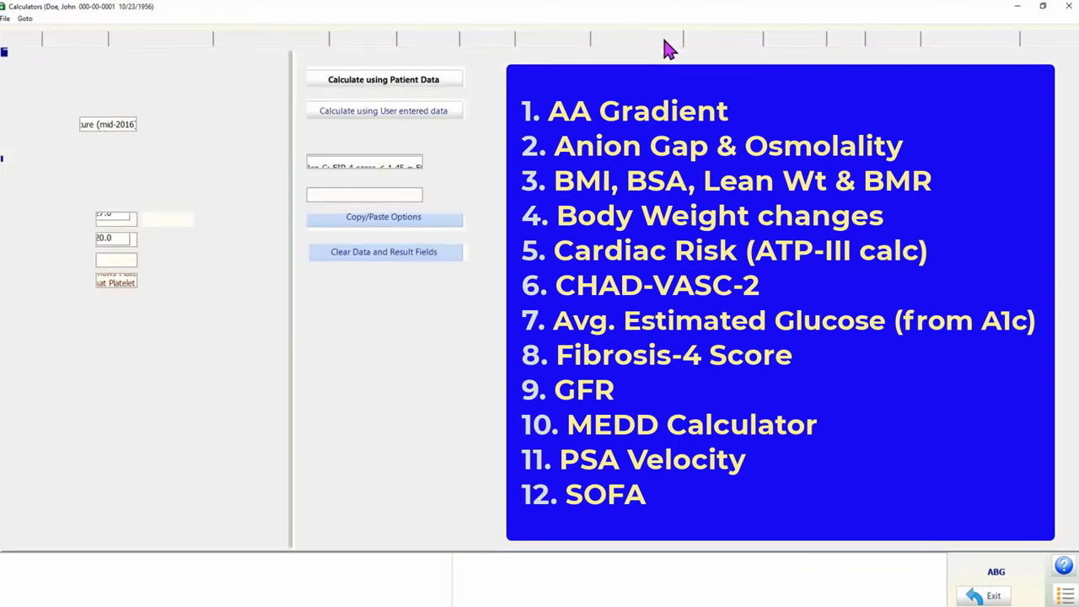
pyautogui.click(720, 43)
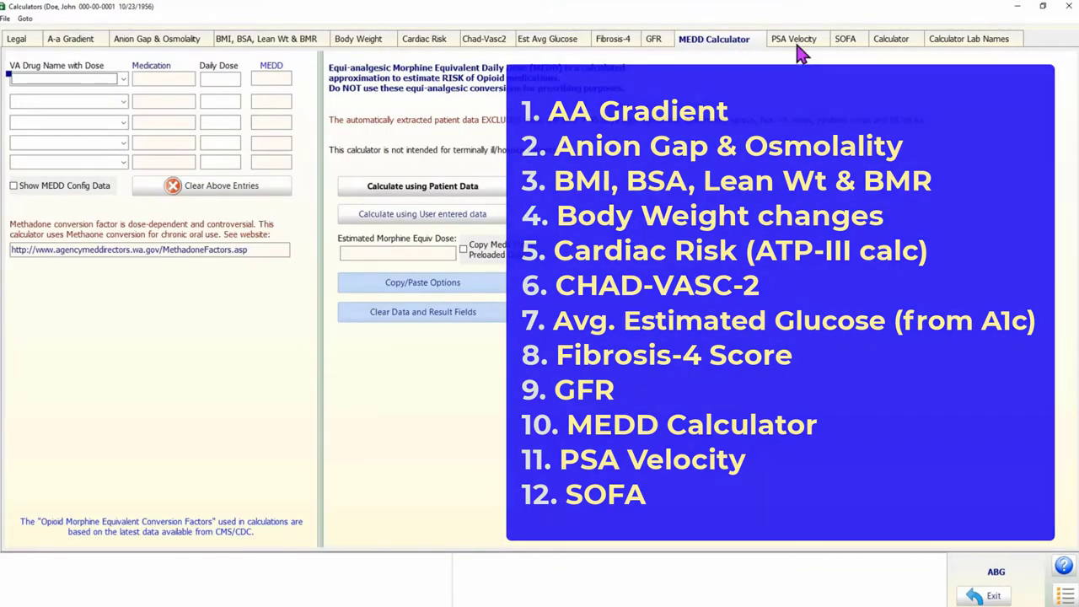
pyautogui.click(796, 44)
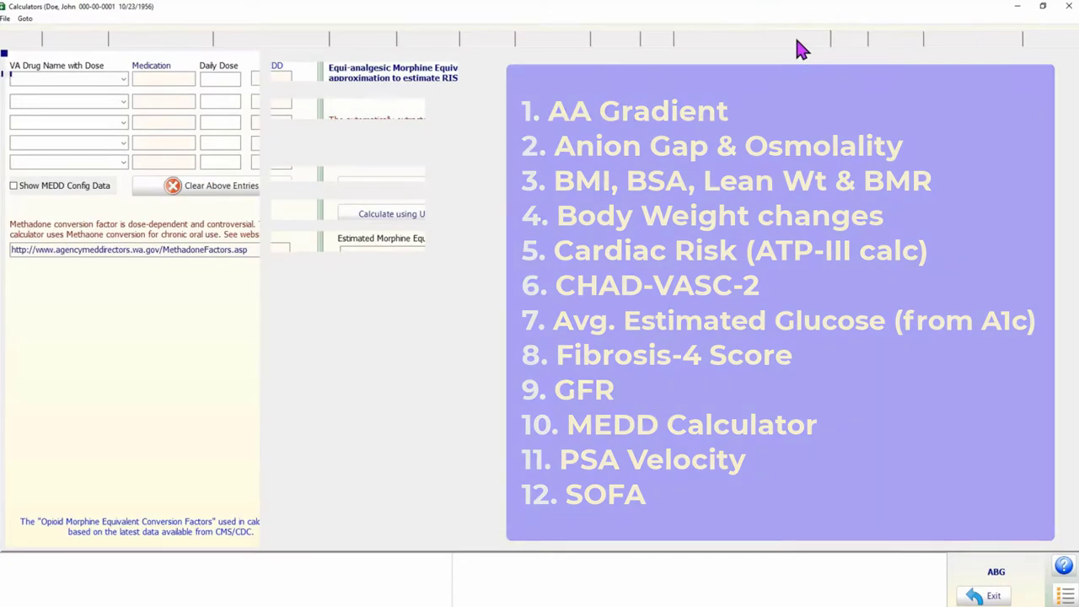
pyautogui.click(842, 42)
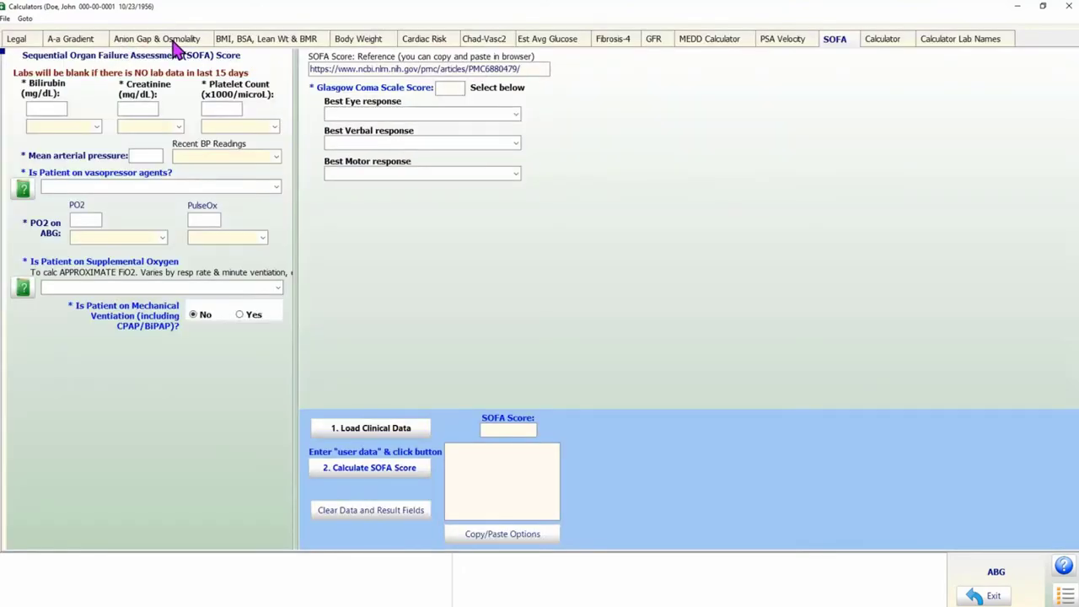
pyautogui.click(174, 42)
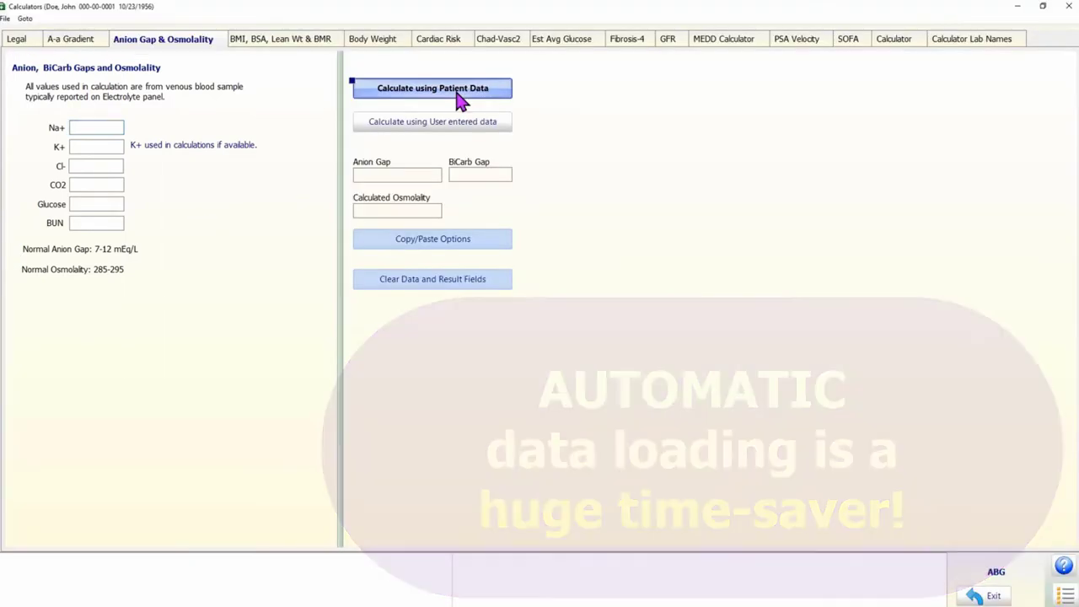
# - Load patient labs into the anion gap form and recalculate with Na+ 145, giving 15.80 and 308.63
pyautogui.click(459, 99)
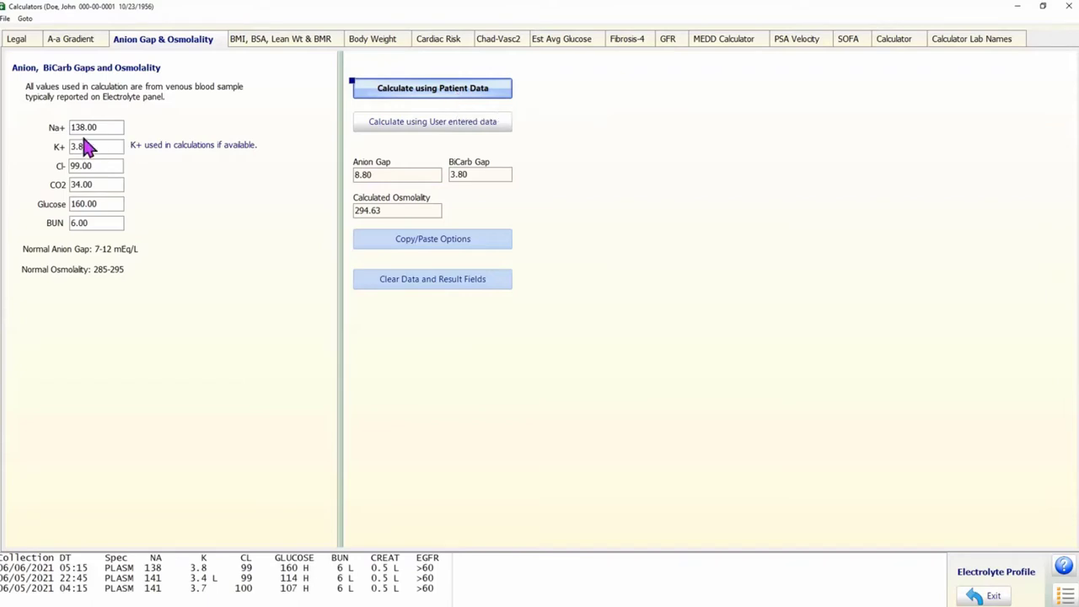
pyautogui.moveTo(86, 127); pyautogui.dragTo(46, 135)
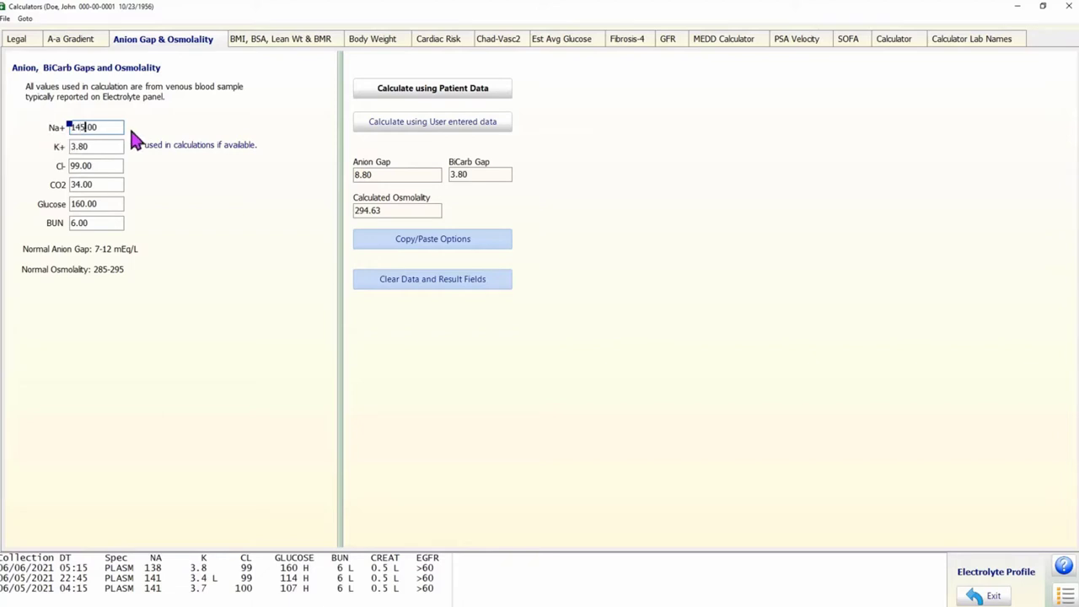
pyautogui.write('145')
pyautogui.click(430, 126)
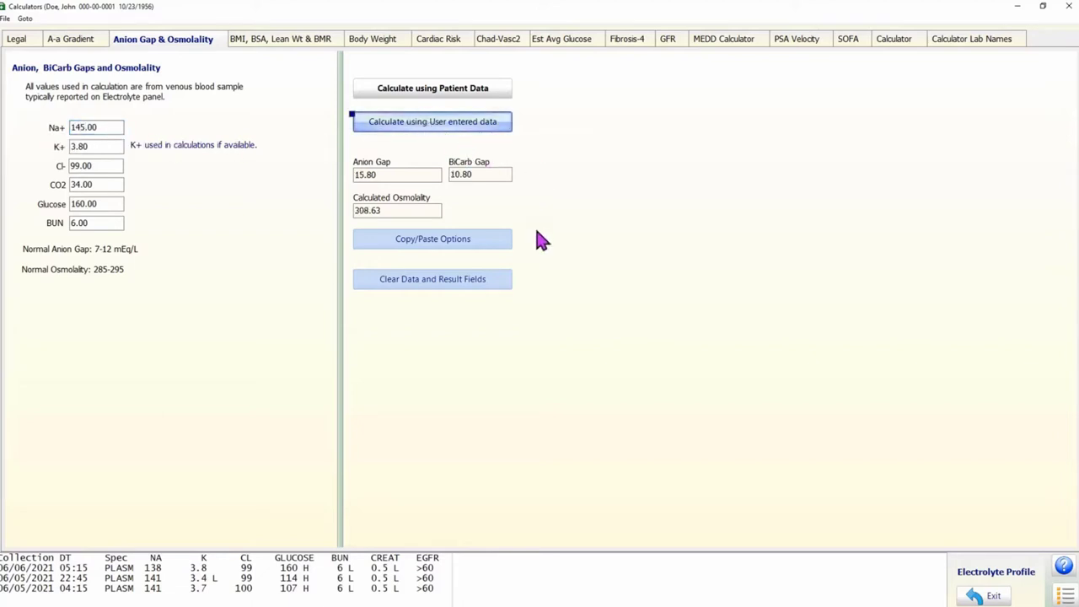
pyautogui.click(271, 48)
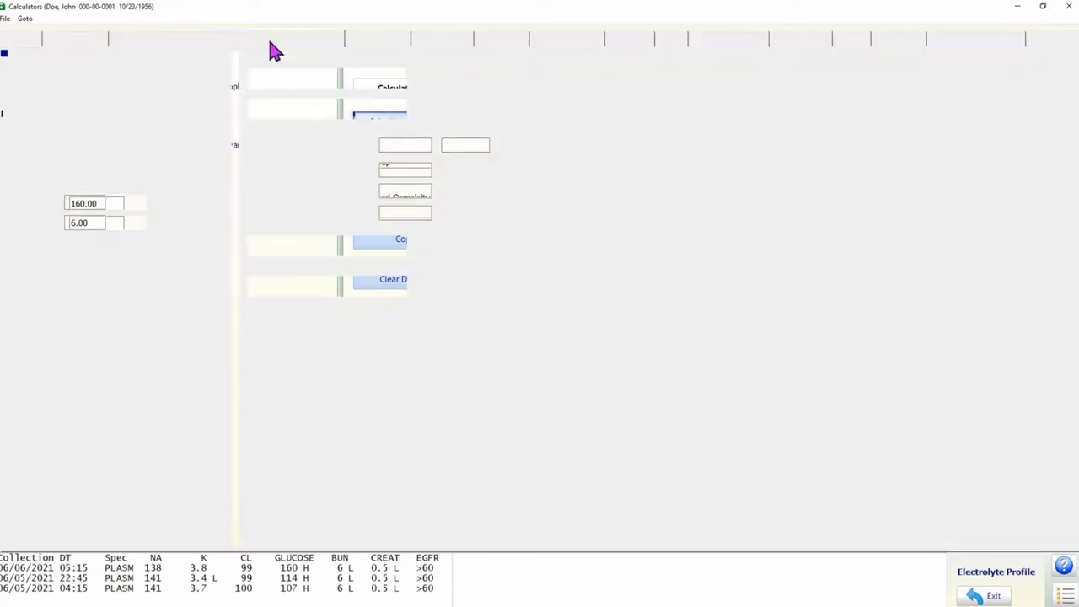
# - Fill the BMI calculator from patient data, edit the weight, and recalculate to BMI 26.63
pyautogui.moveTo(232, 237); pyautogui.dragTo(336, 236)
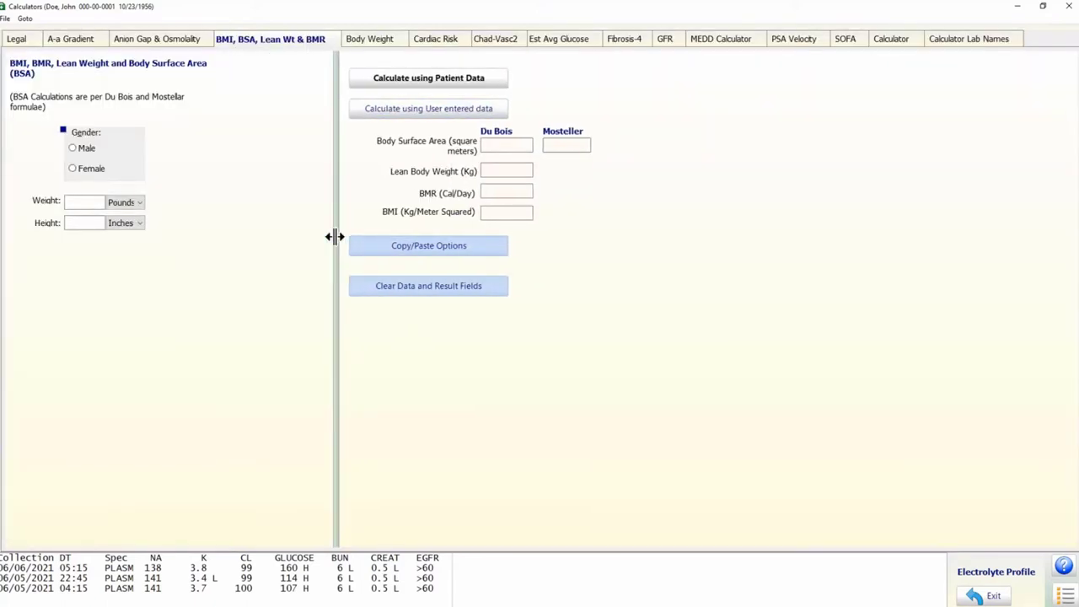
pyautogui.click(462, 81)
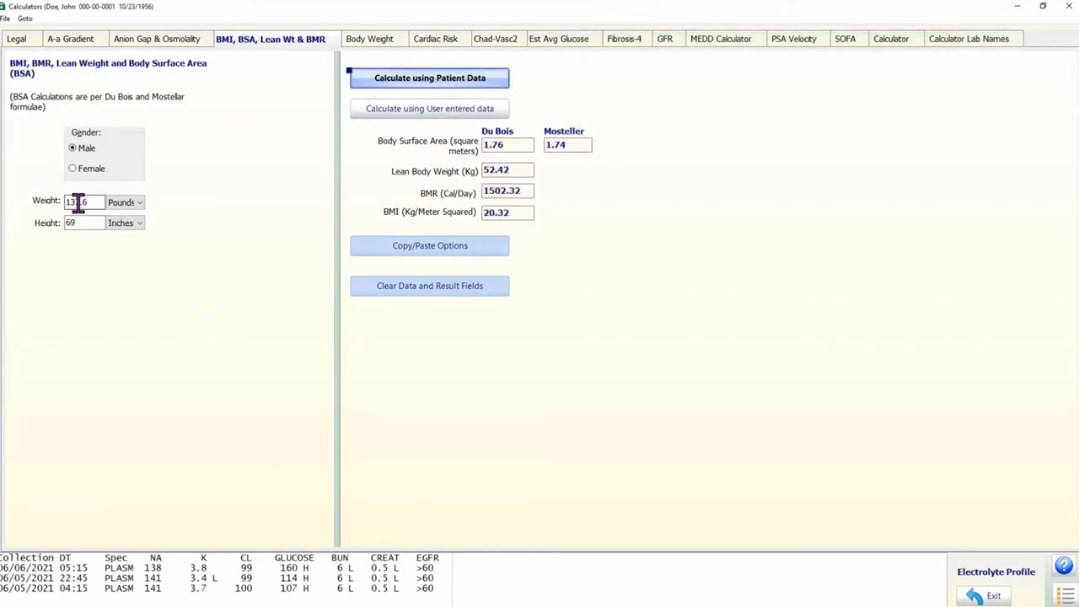
pyautogui.moveTo(78, 203); pyautogui.dragTo(39, 205)
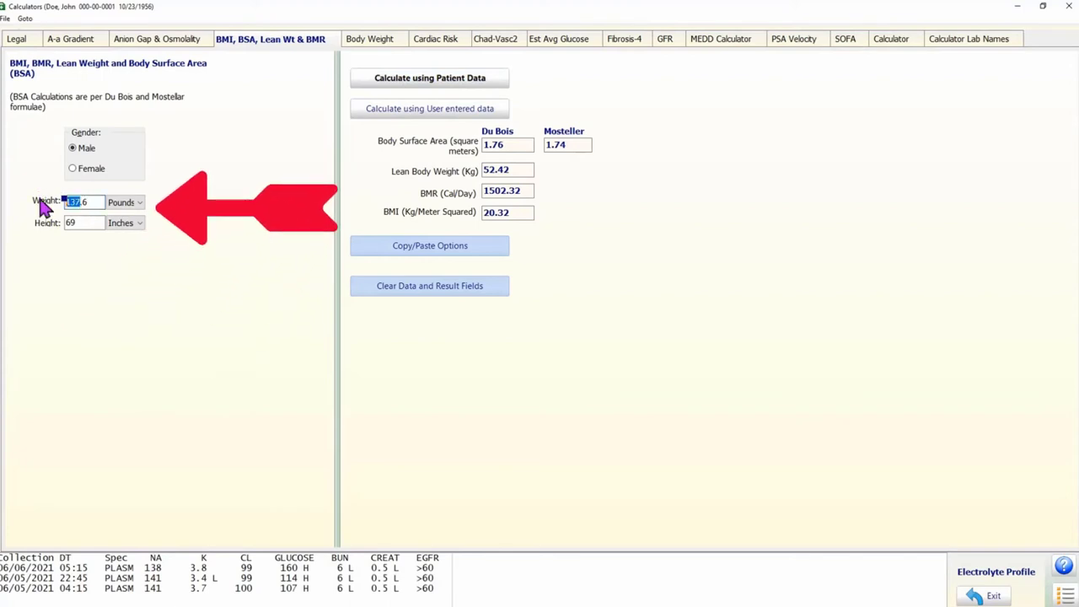
pyautogui.write('150')
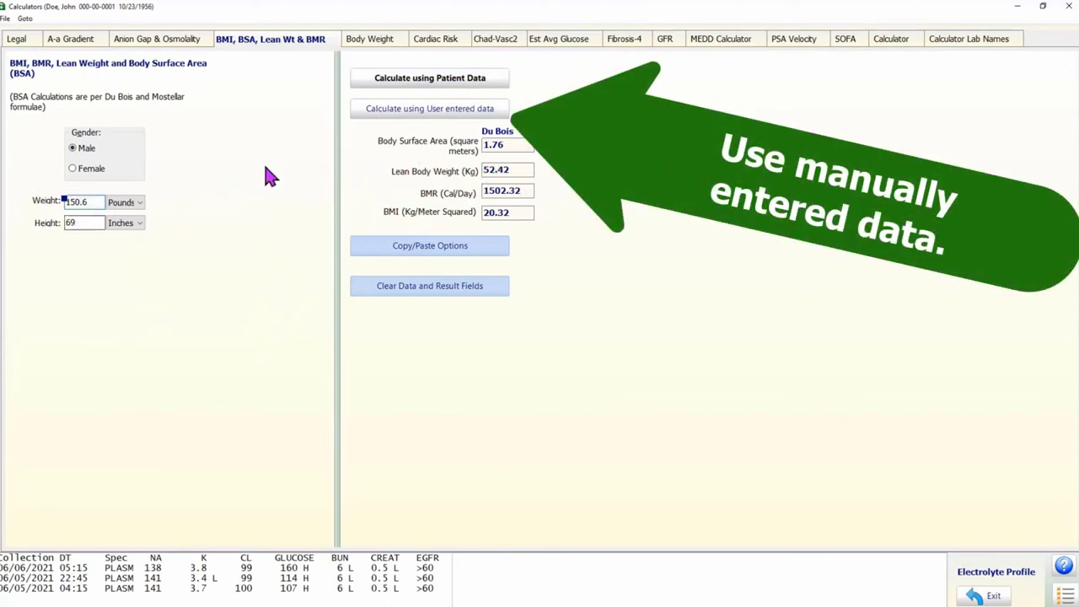
pyautogui.click(368, 108)
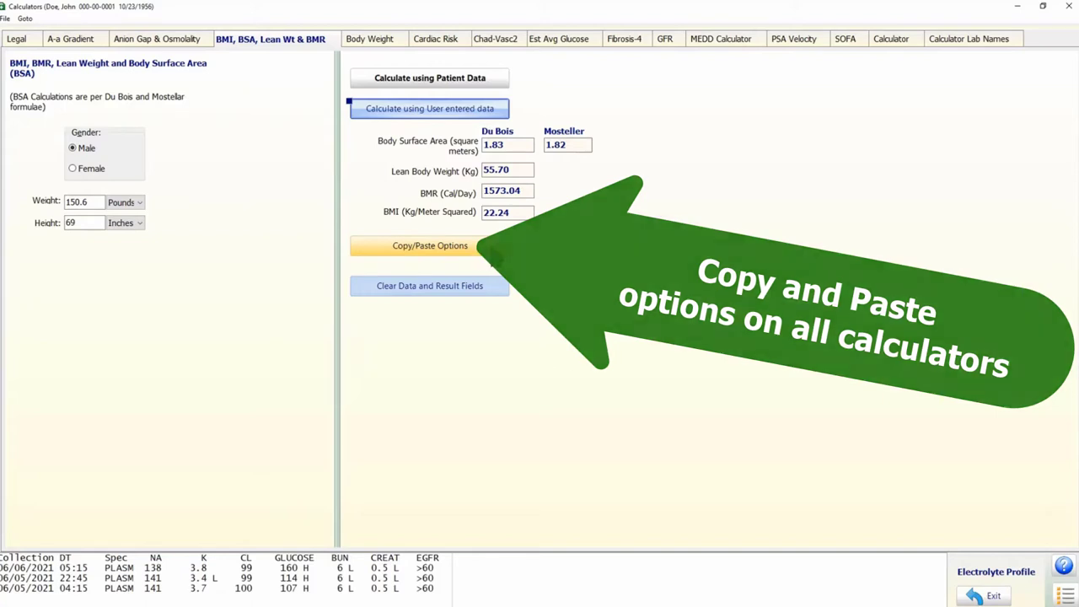
# - Copy the BMI and BSA results, then view the Cardiac Risk calculator's reference URL
pyautogui.click(489, 249)
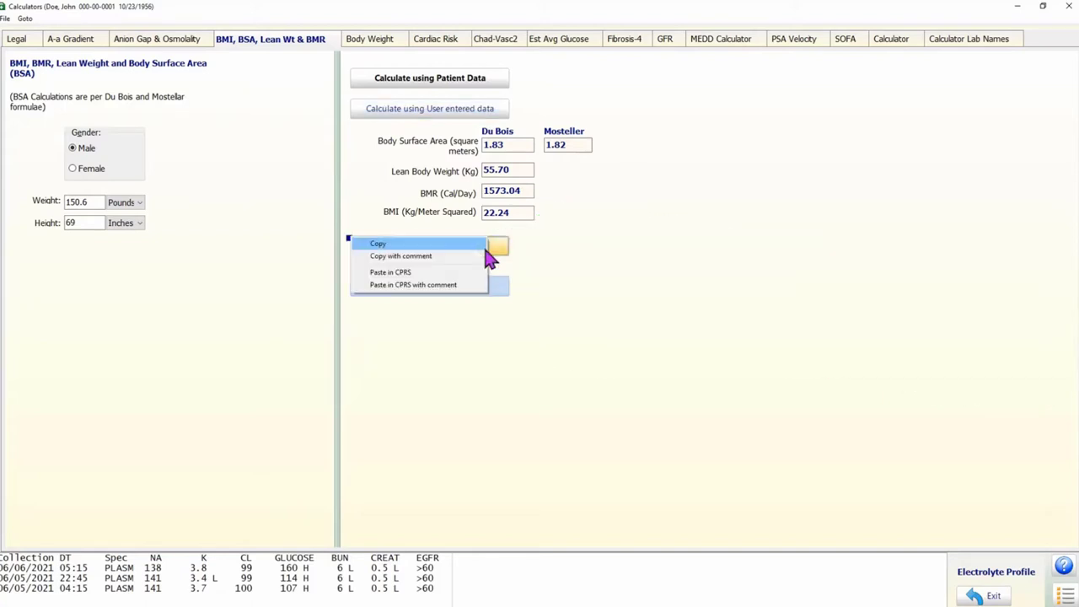
pyautogui.click(426, 244)
pyautogui.click(439, 40)
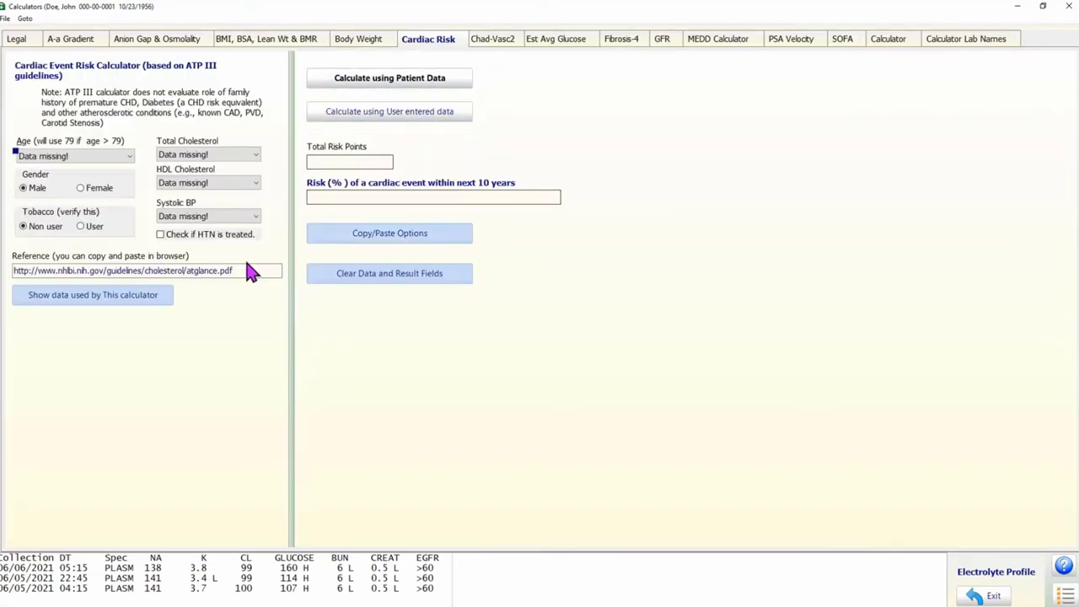
pyautogui.moveTo(255, 270); pyautogui.dragTo(7, 269)
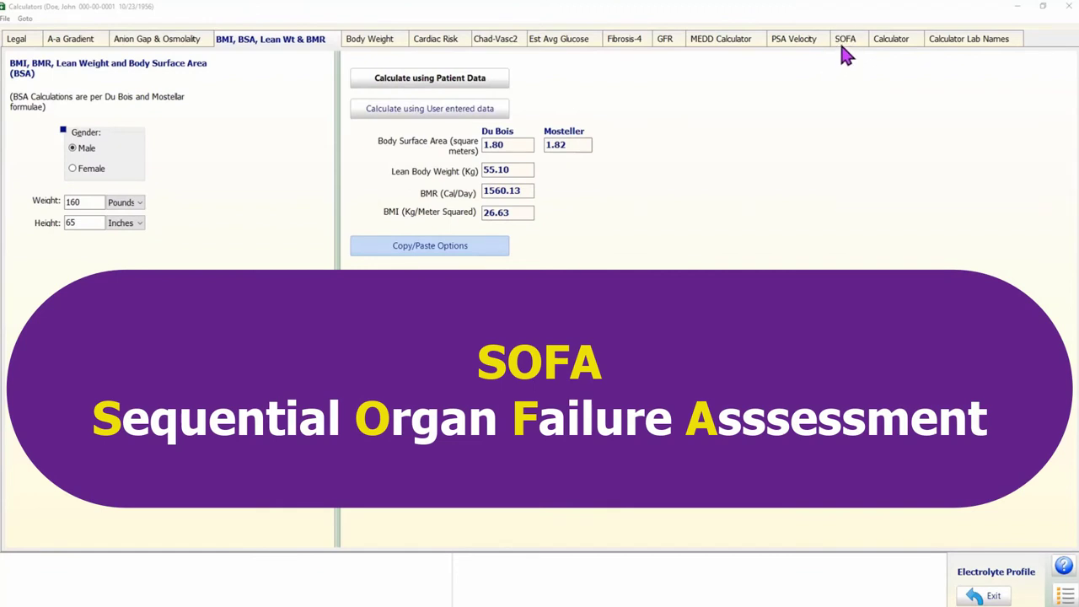
# - Show the empty SOFA calculator with a wider left panel, briefly selecting its reference URL
pyautogui.click(840, 43)
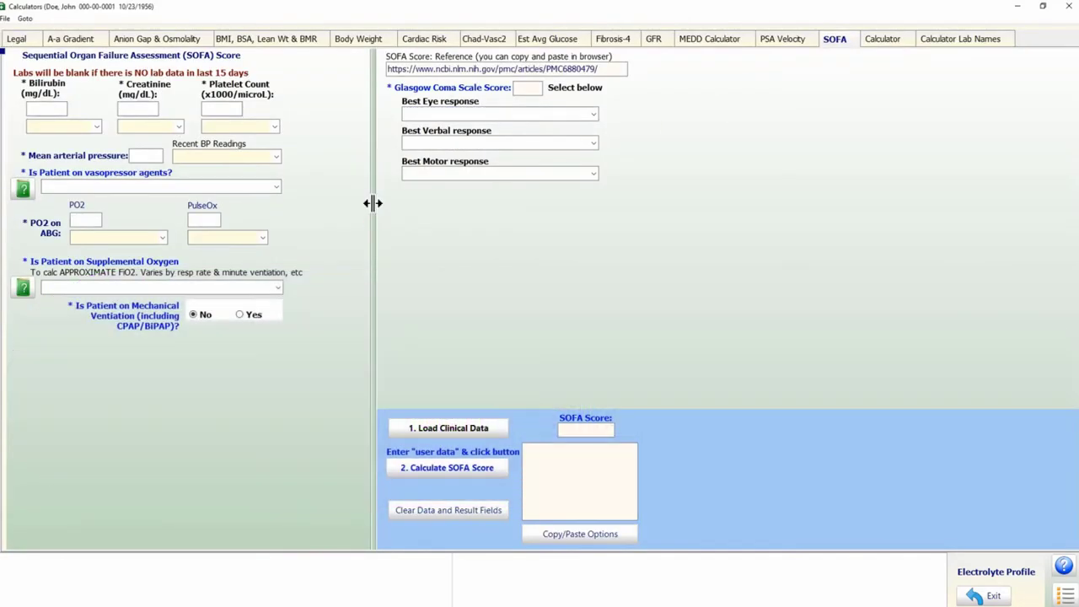
pyautogui.moveTo(373, 204); pyautogui.dragTo(388, 204)
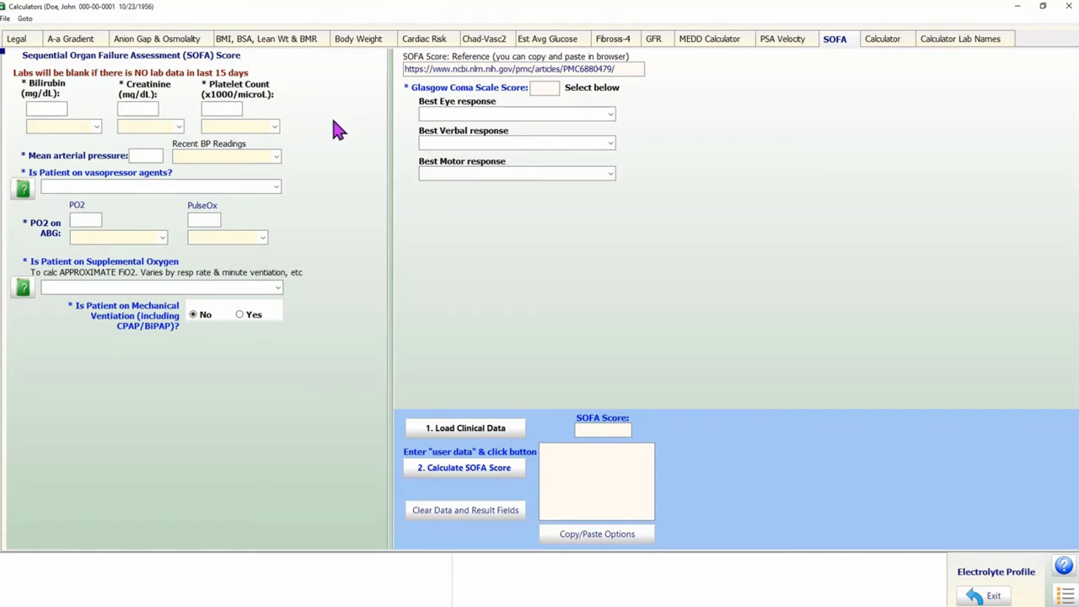
pyautogui.moveTo(631, 69); pyautogui.dragTo(386, 64)
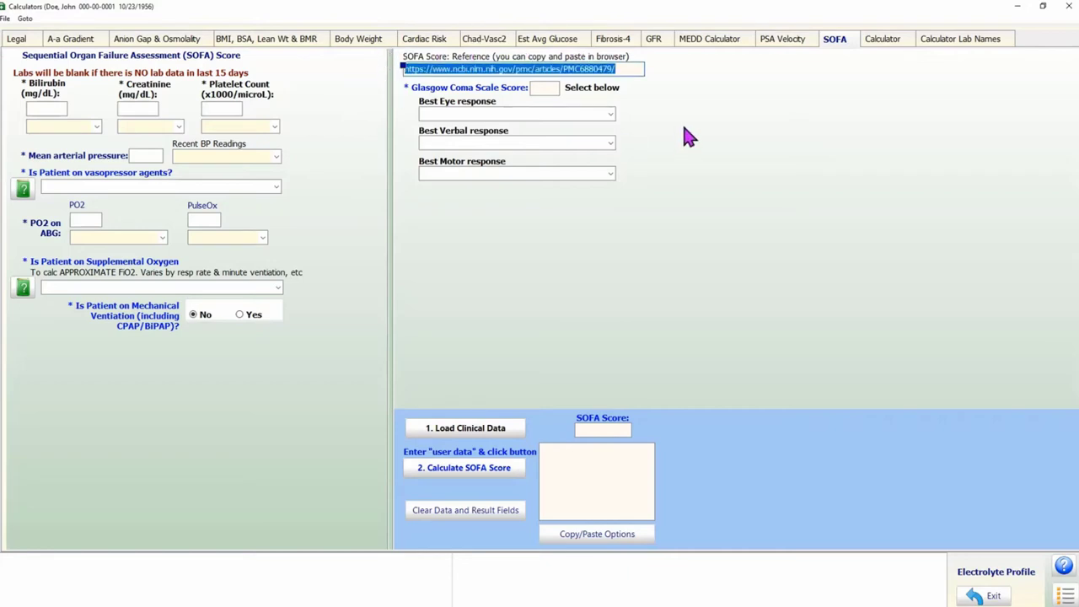
pyautogui.click(626, 71)
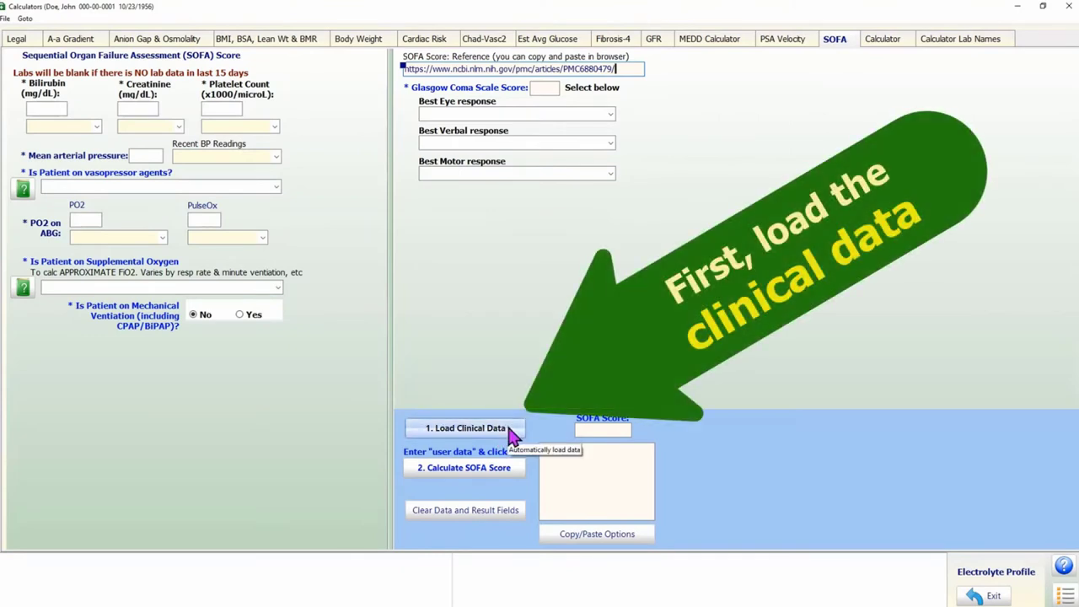
# - Load the patient's clinical data, keeping bilirubin 0.87 and blood pressure 159/92
pyautogui.click(518, 439)
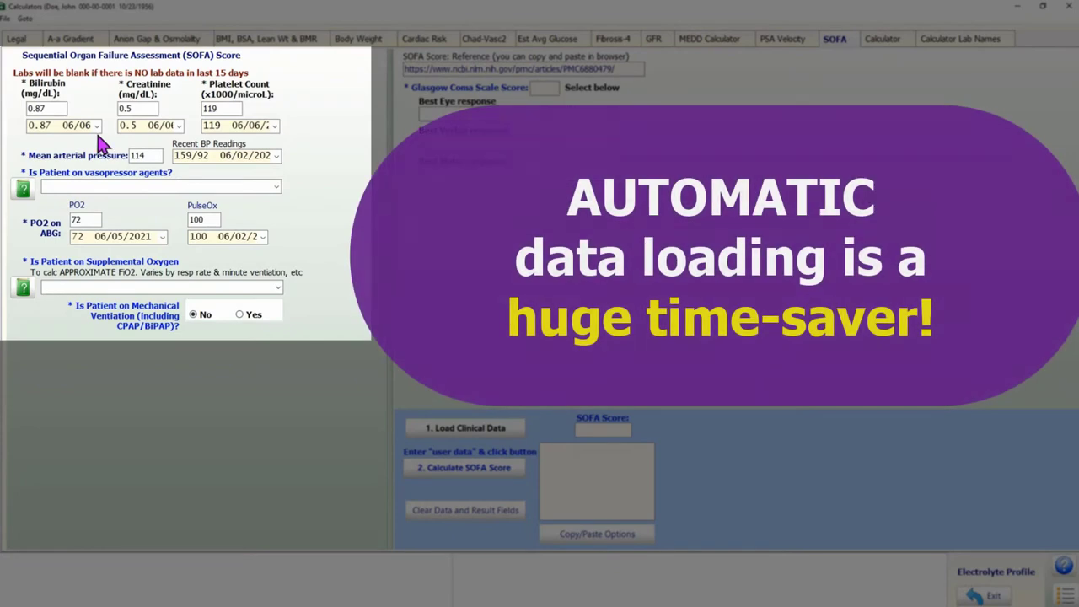
pyautogui.click(96, 126)
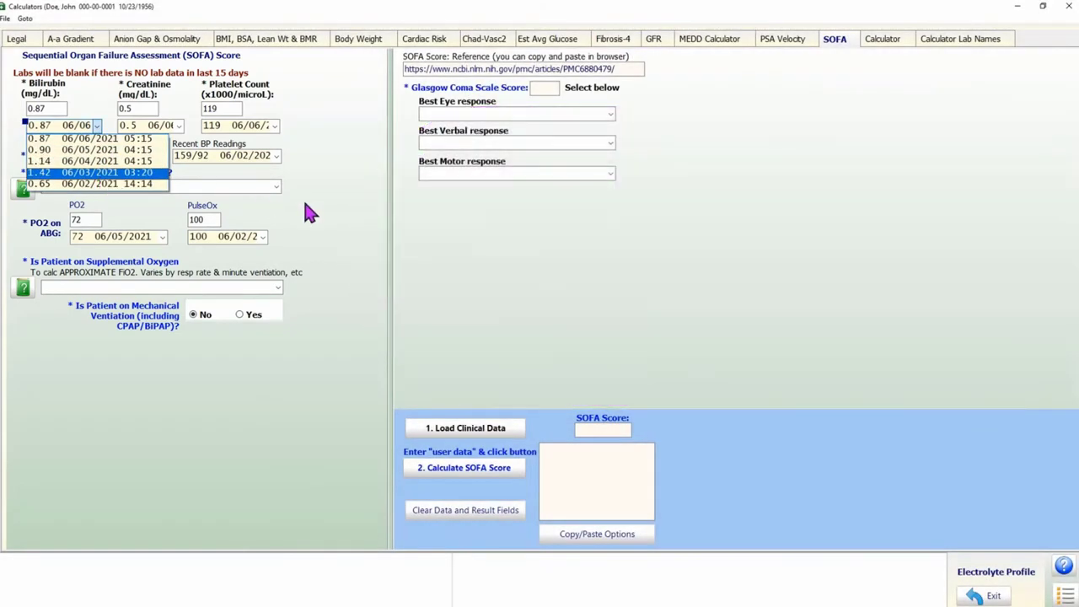
pyautogui.click(319, 197)
pyautogui.click(278, 156)
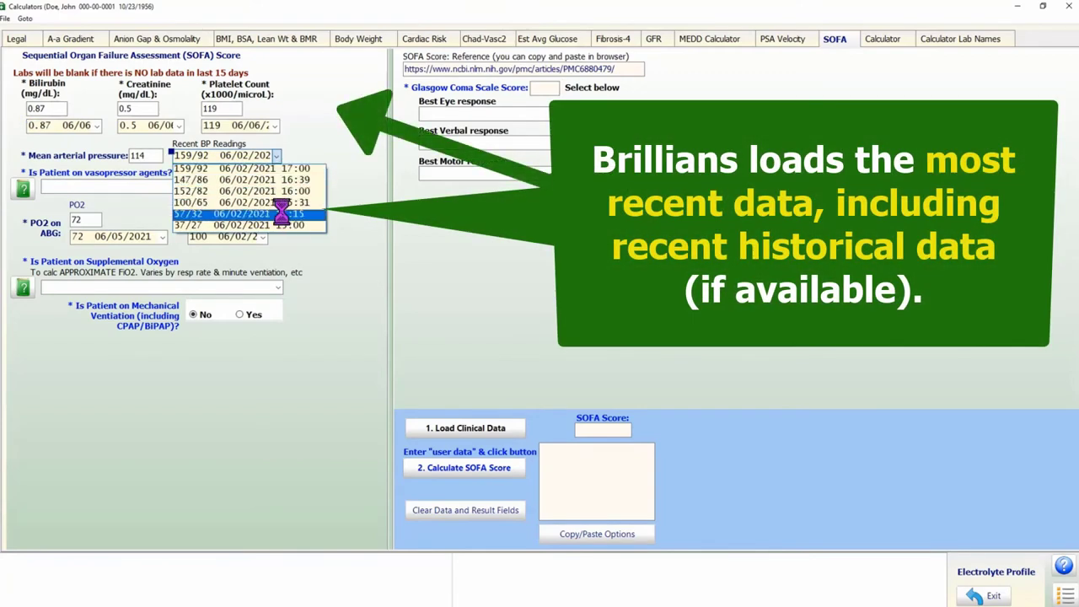
pyautogui.click(357, 183)
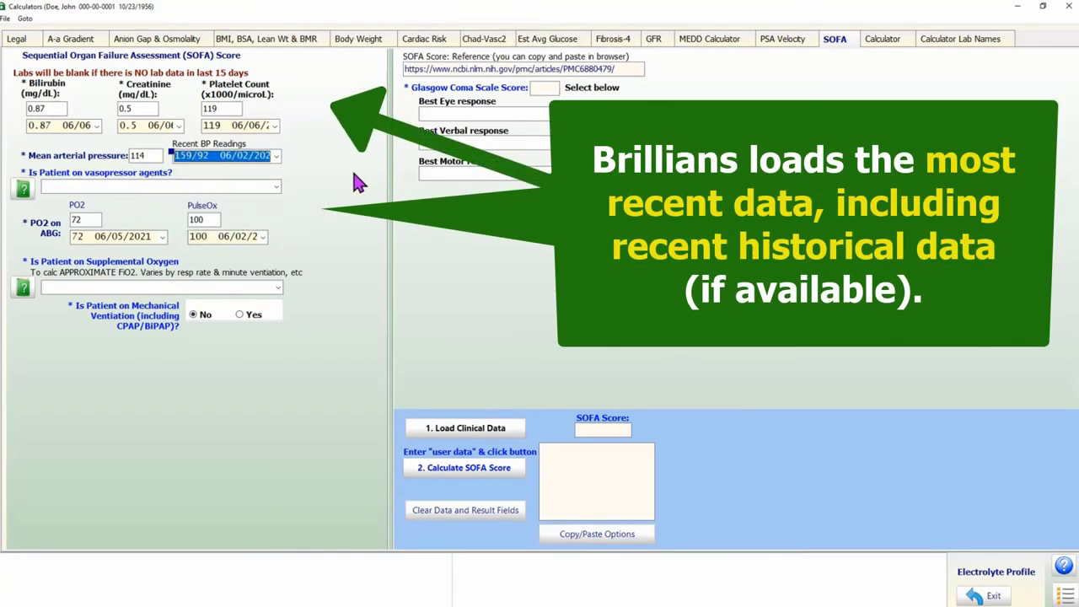
# - Keep the latest PulseOx 100 and PO2 72, and check the vasopressor options without choosing one
pyautogui.click(263, 237)
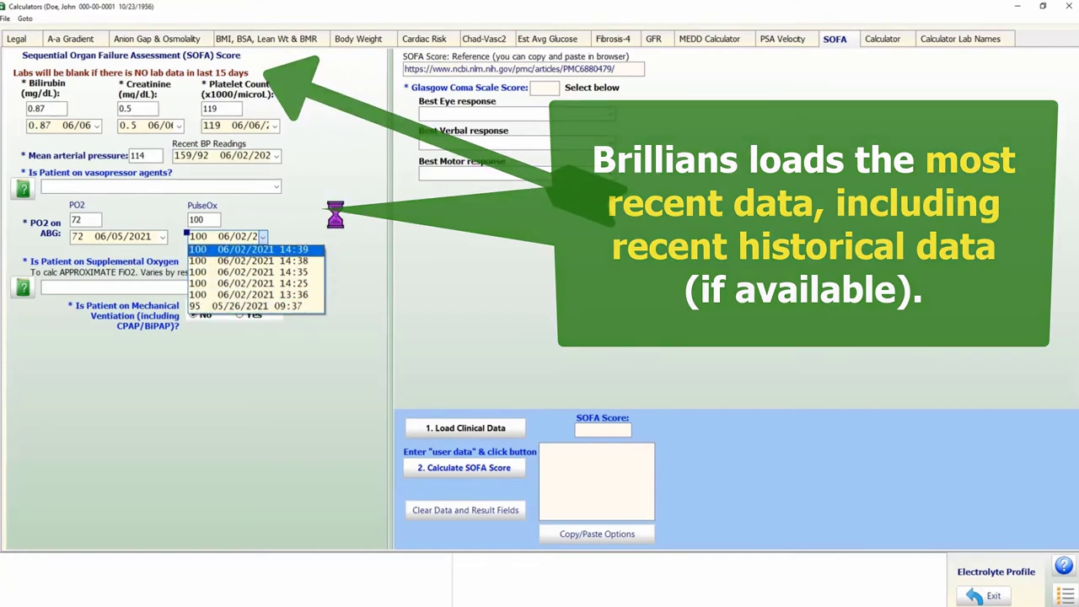
pyautogui.click(334, 210)
pyautogui.click(162, 237)
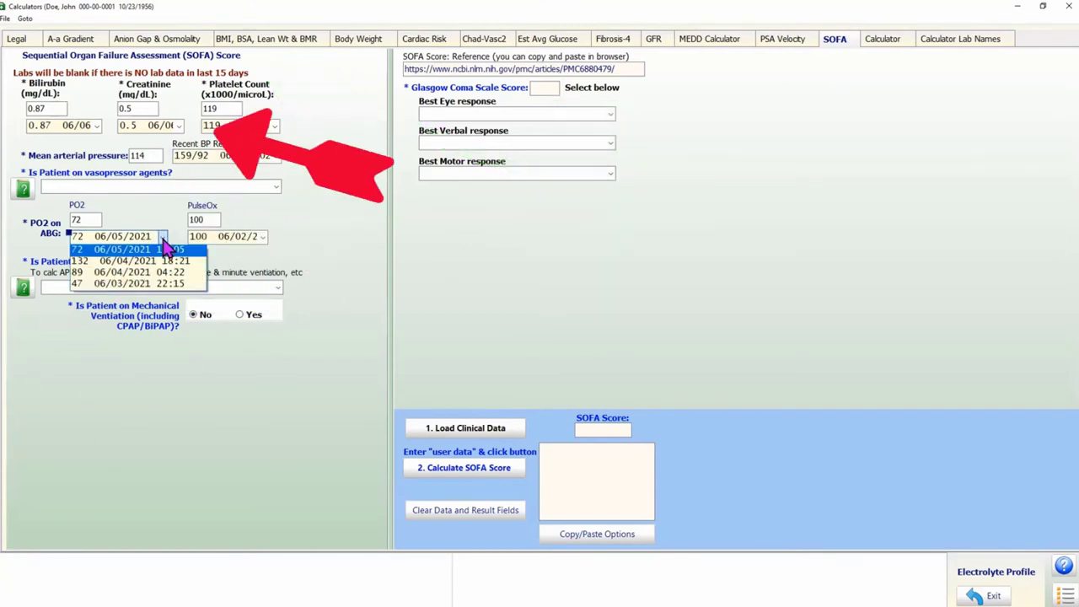
pyautogui.click(330, 252)
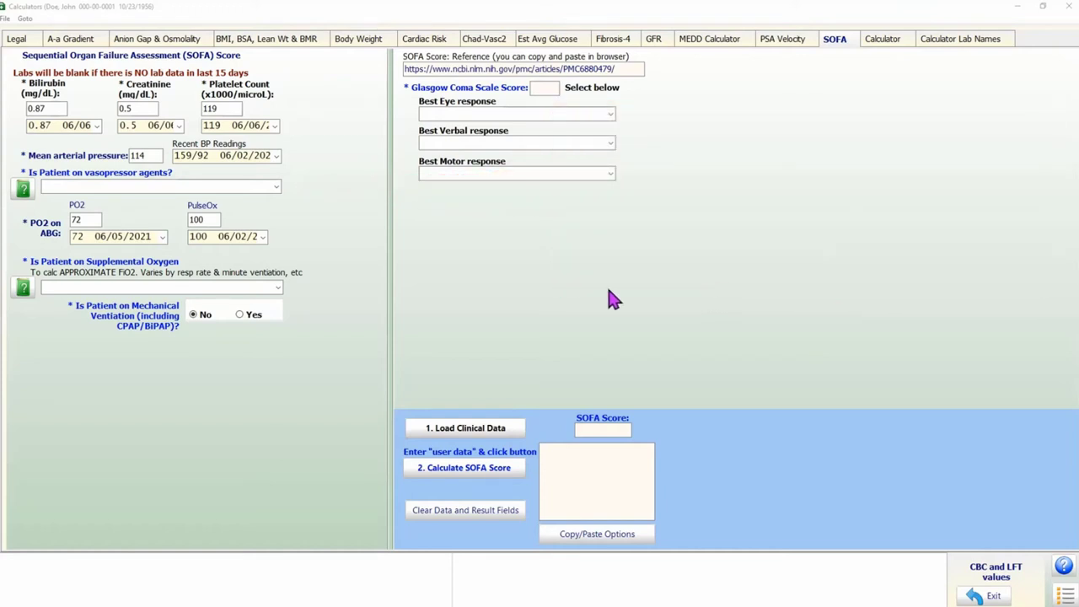
pyautogui.click(275, 185)
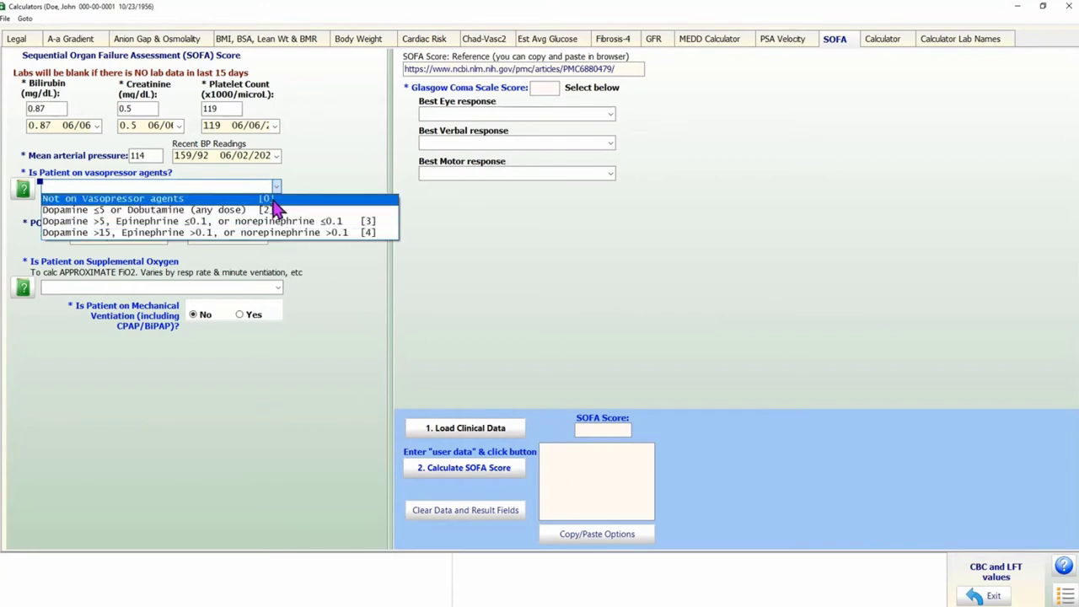
pyautogui.click(324, 171)
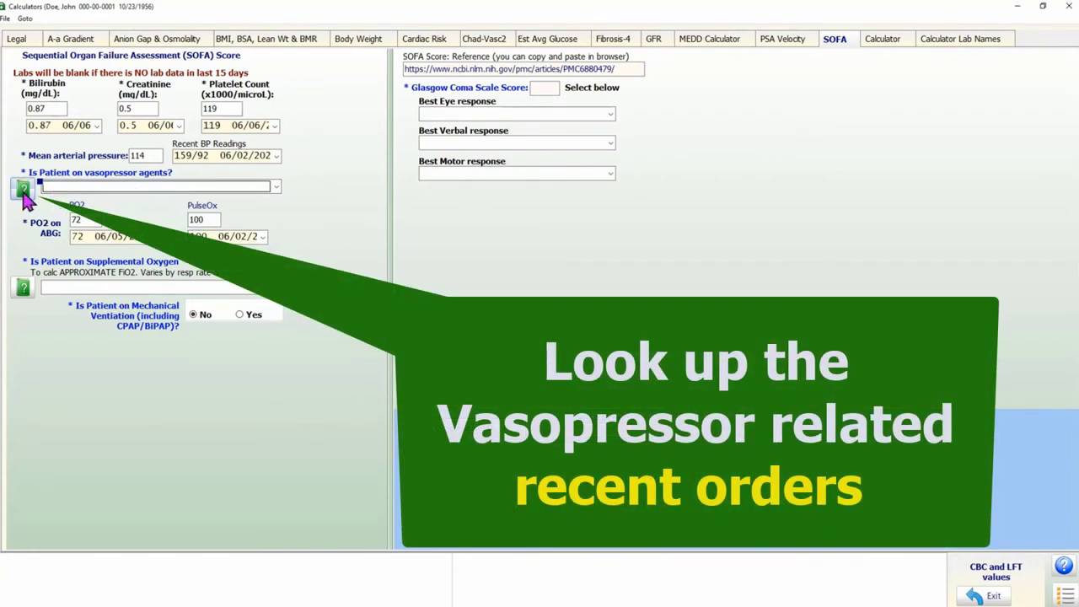
pyautogui.click(23, 189)
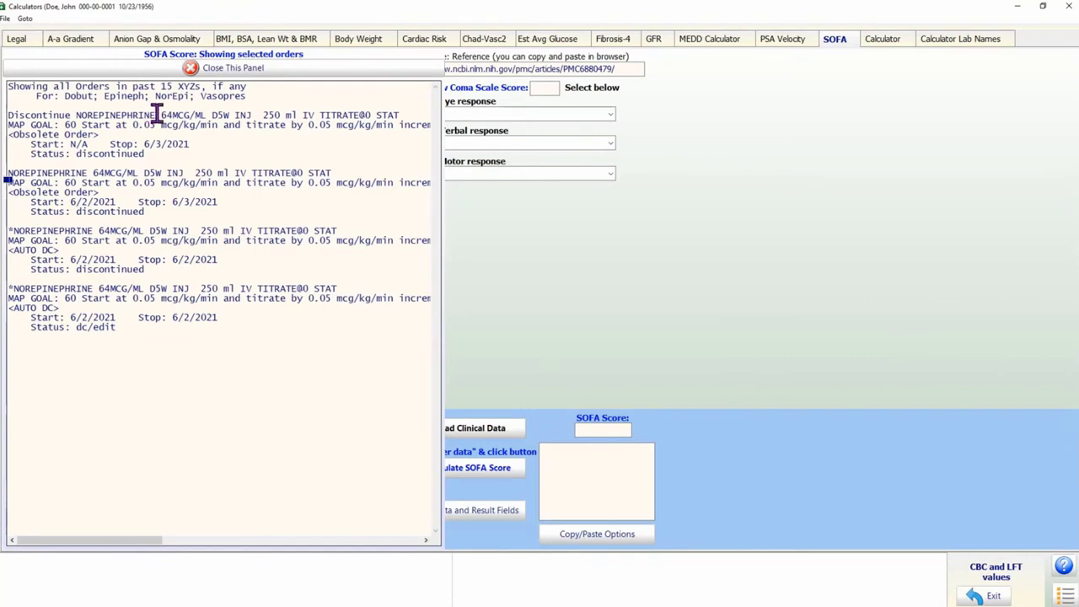
pyautogui.moveTo(157, 115); pyautogui.dragTo(16, 114)
pyautogui.moveTo(145, 154); pyautogui.dragTo(49, 154)
pyautogui.moveTo(131, 177); pyautogui.dragTo(7, 175)
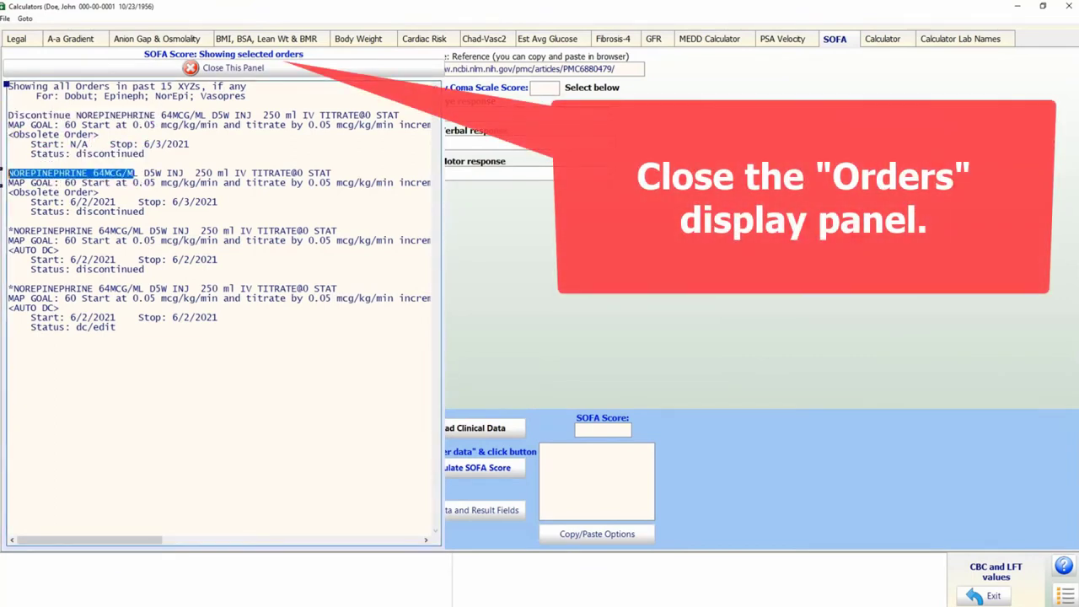
pyautogui.moveTo(146, 212); pyautogui.dragTo(89, 213)
pyautogui.moveTo(115, 327); pyautogui.dragTo(48, 327)
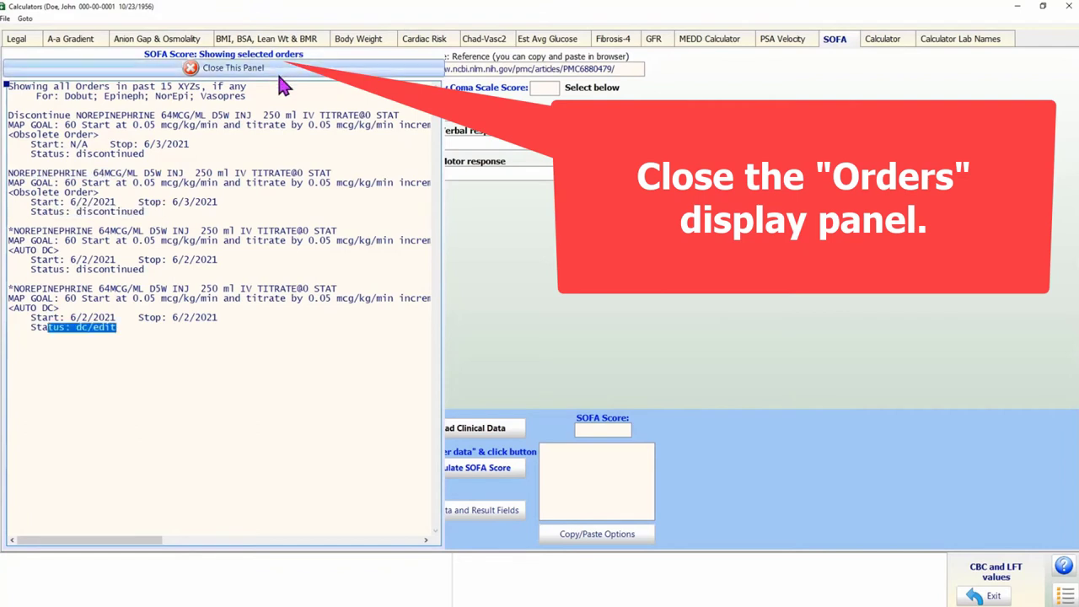
pyautogui.click(275, 69)
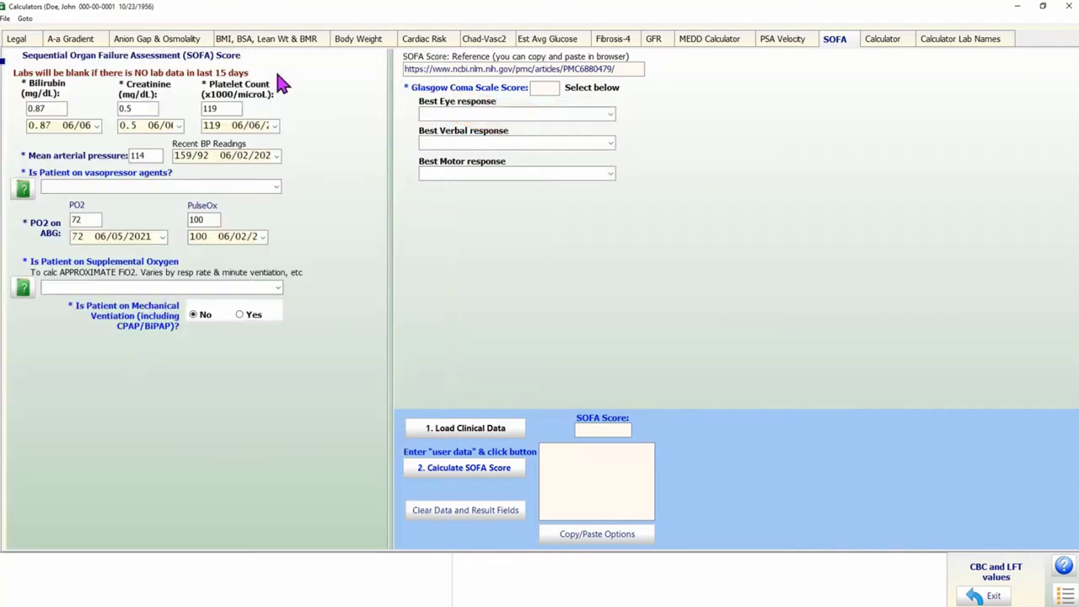
pyautogui.click(277, 187)
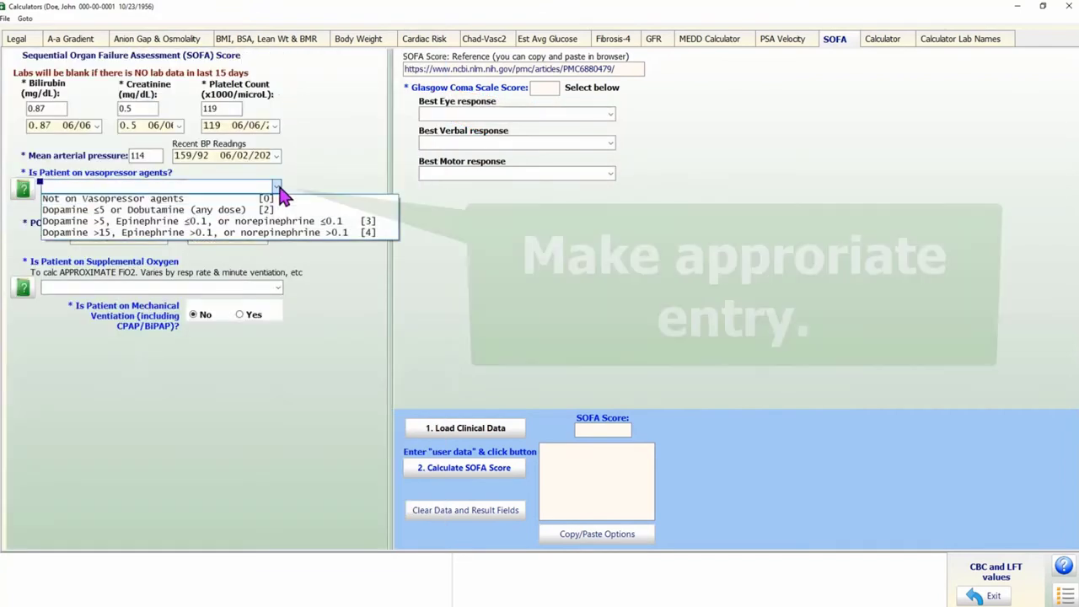
pyautogui.click(190, 203)
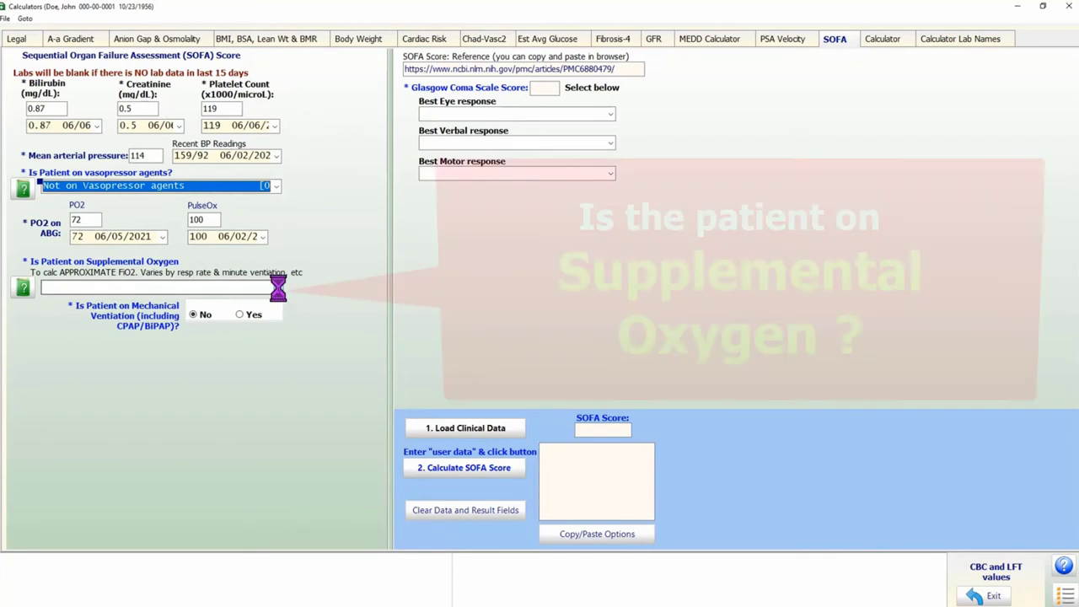
pyautogui.click(278, 287)
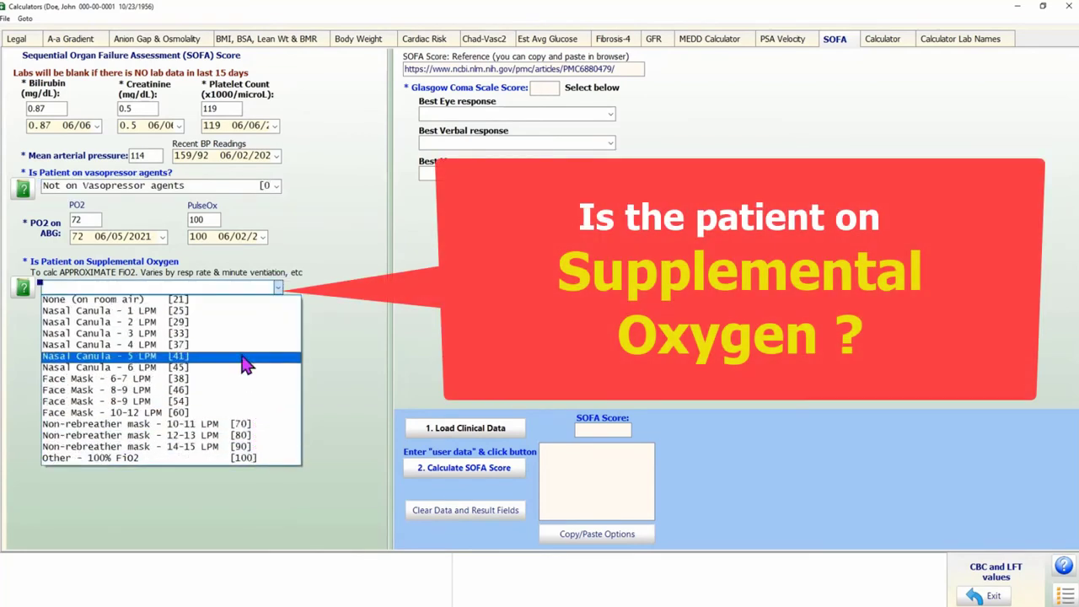
pyautogui.click(355, 219)
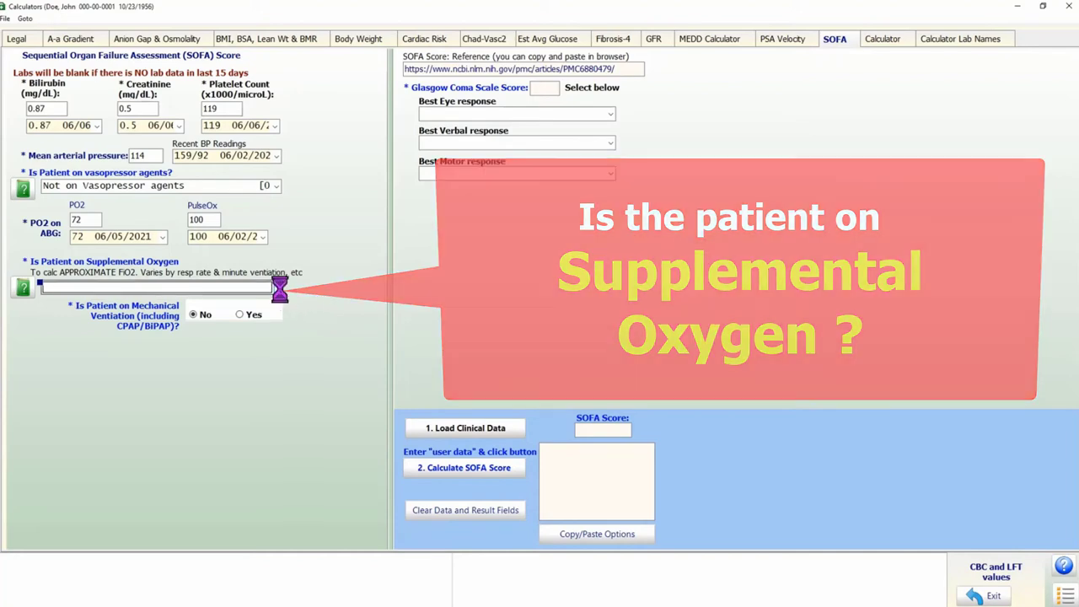
pyautogui.click(278, 288)
pyautogui.click(323, 243)
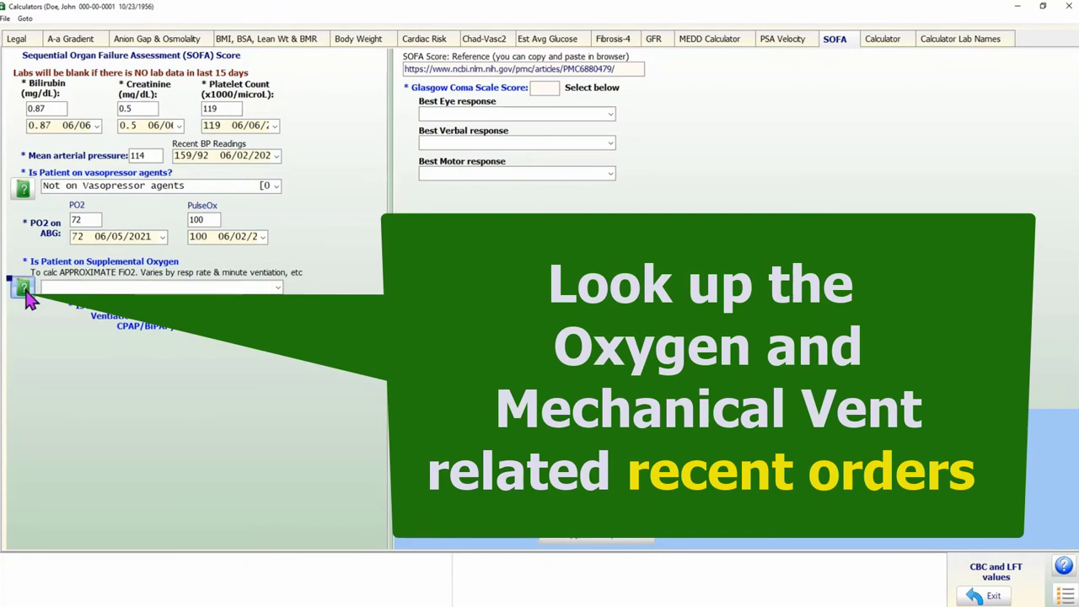
# - Review recent orders, noting the Trilogy Ventilator order and its FiO2: 21% setting
pyautogui.click(22, 287)
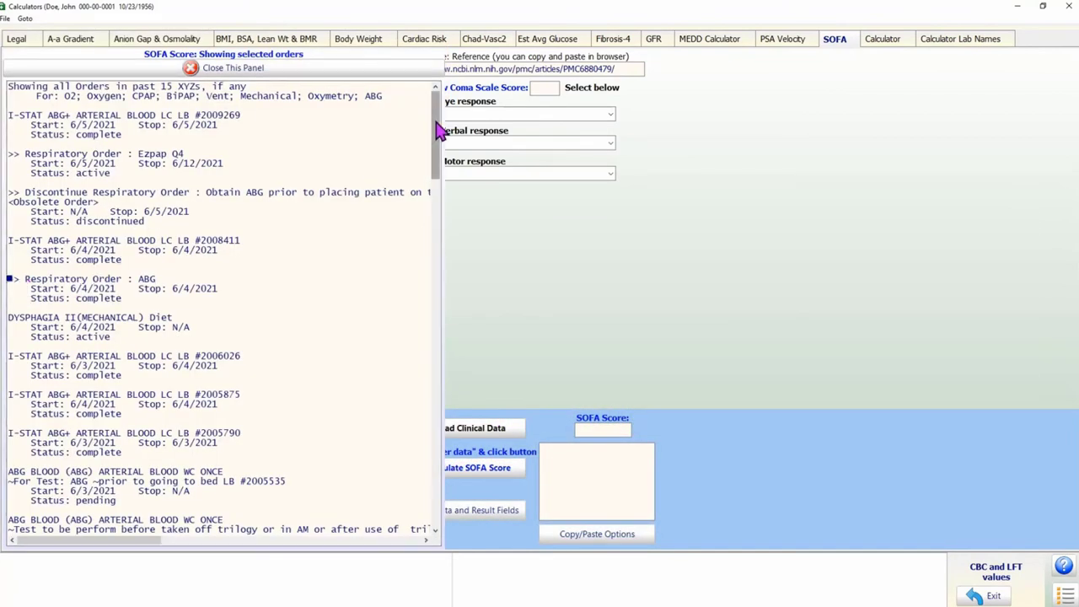
pyautogui.scroll(-5, 438, 131)
pyautogui.moveTo(438, 156); pyautogui.dragTo(445, 208)
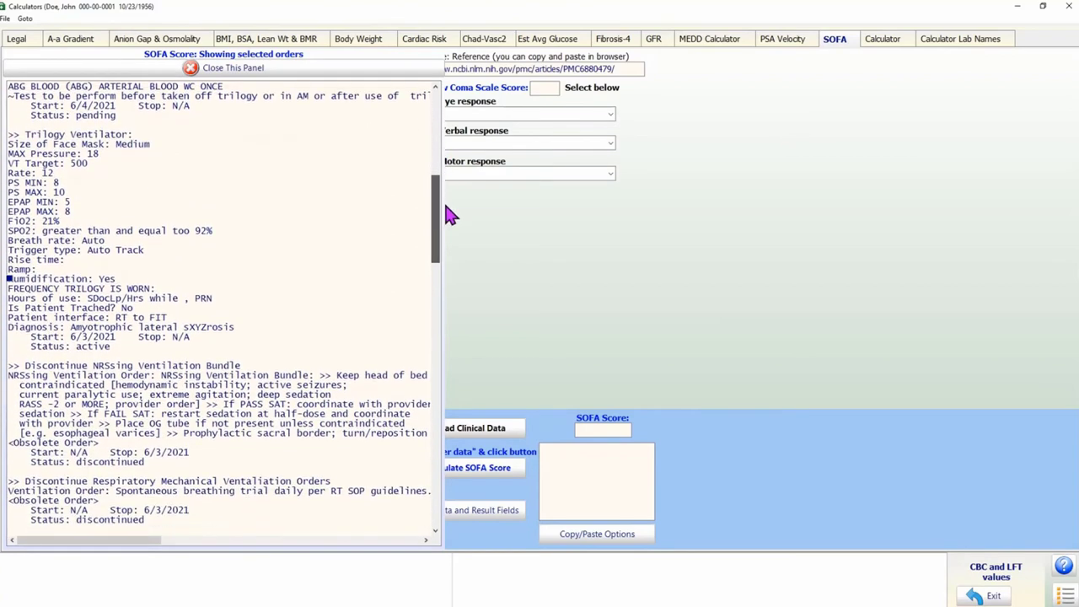
pyautogui.moveTo(151, 137); pyautogui.dragTo(7, 135)
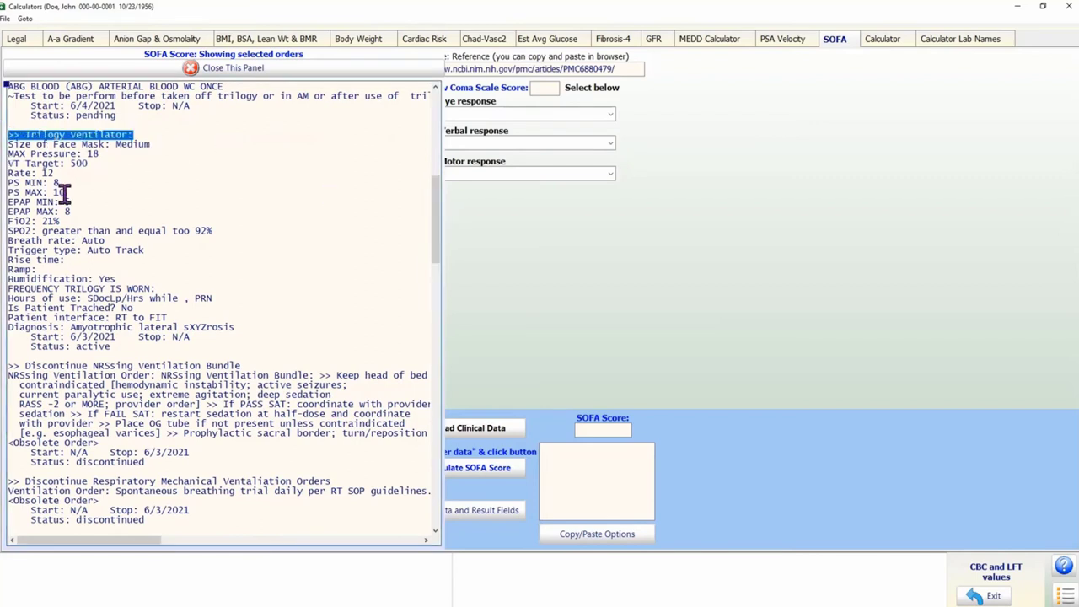
pyautogui.moveTo(90, 221); pyautogui.dragTo(3, 220)
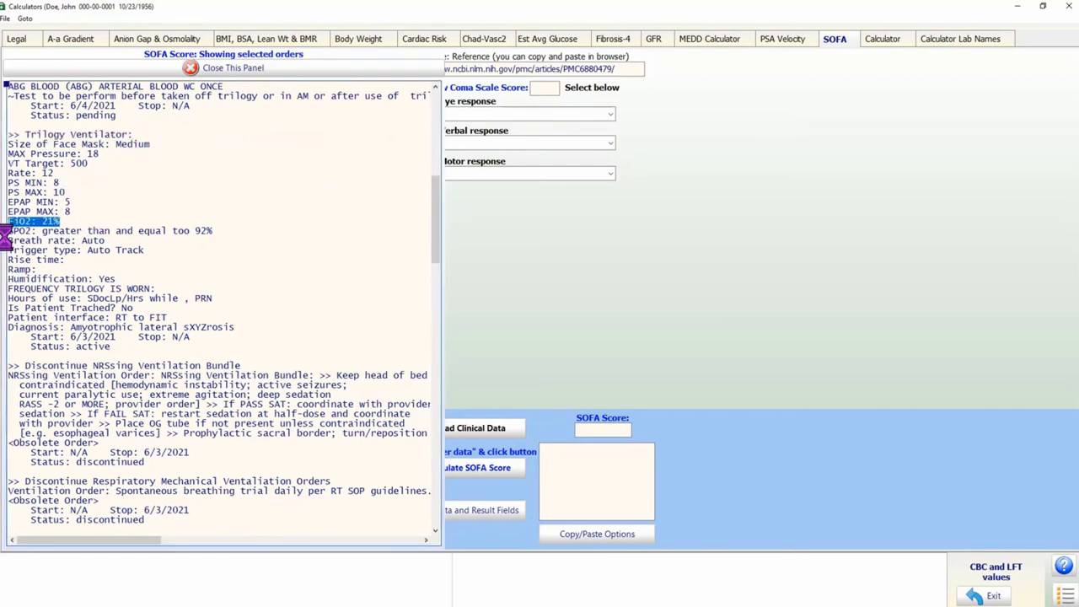
pyautogui.moveTo(129, 351); pyautogui.dragTo(3, 327)
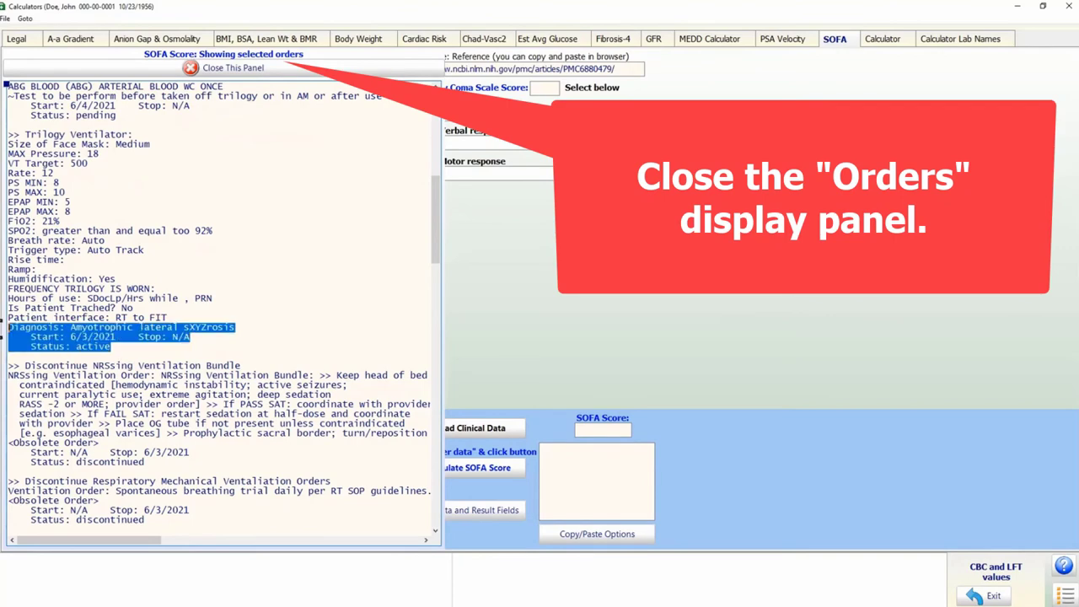
pyautogui.scroll(-10, 5, 329)
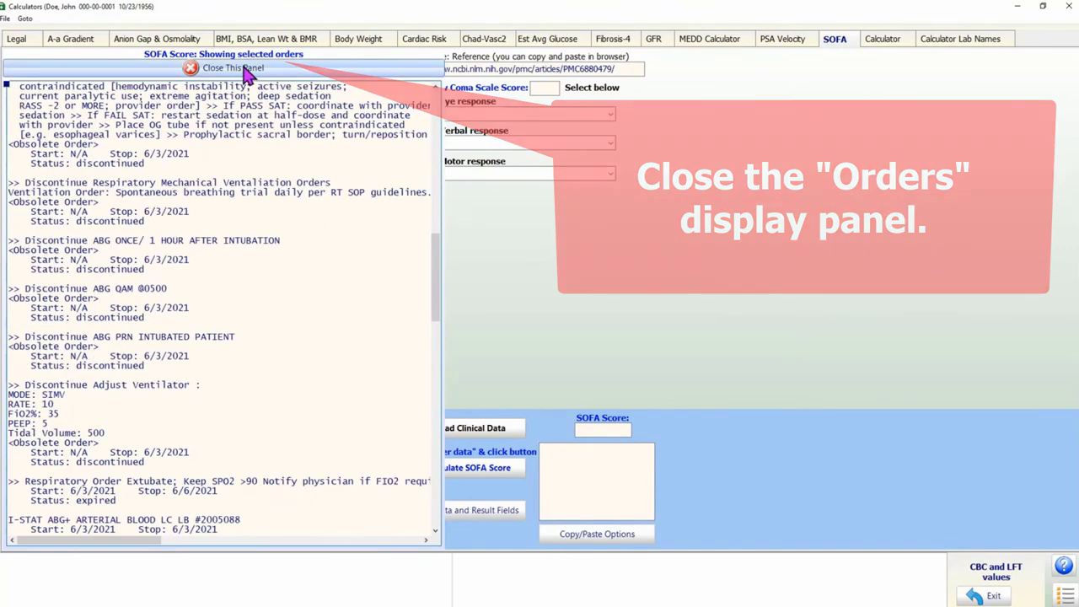
pyautogui.click(223, 67)
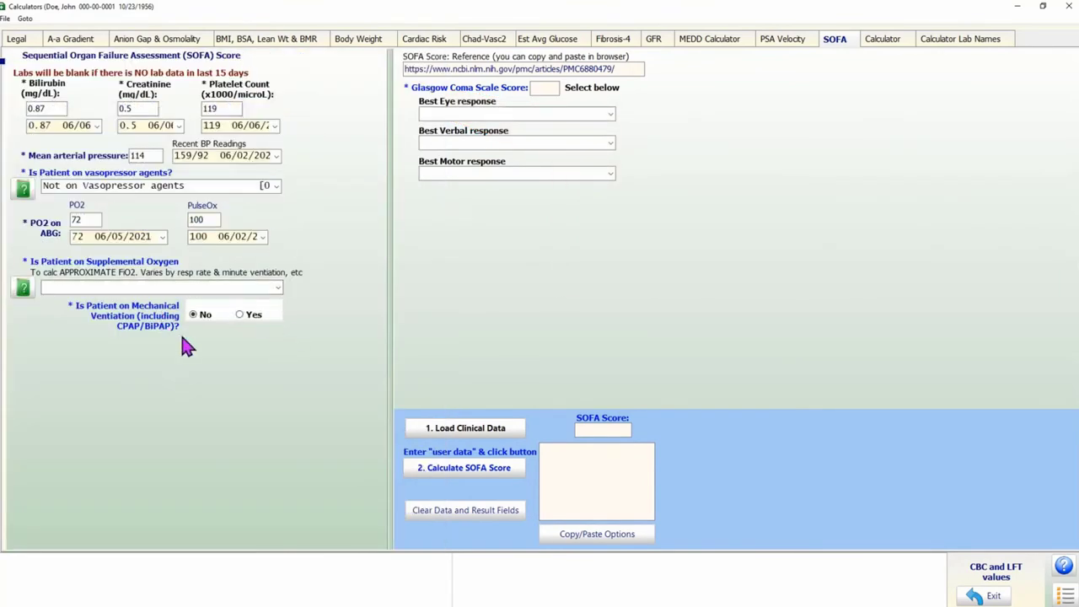
# - Set supplemental oxygen to None (on room air) [21] and mechanical ventilation to Yes
pyautogui.click(278, 287)
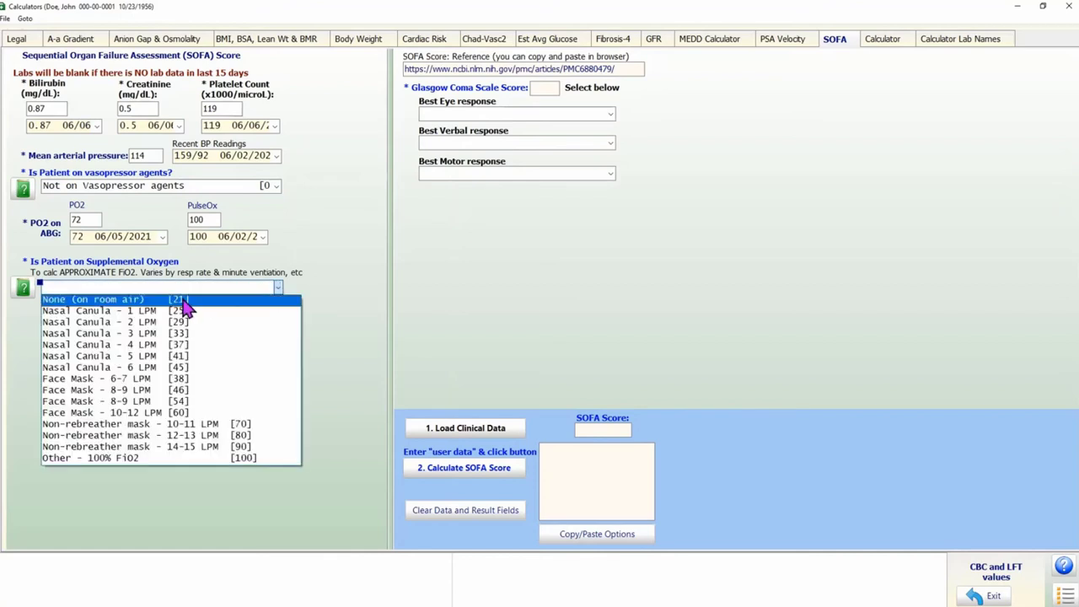
pyautogui.click(147, 303)
pyautogui.click(250, 317)
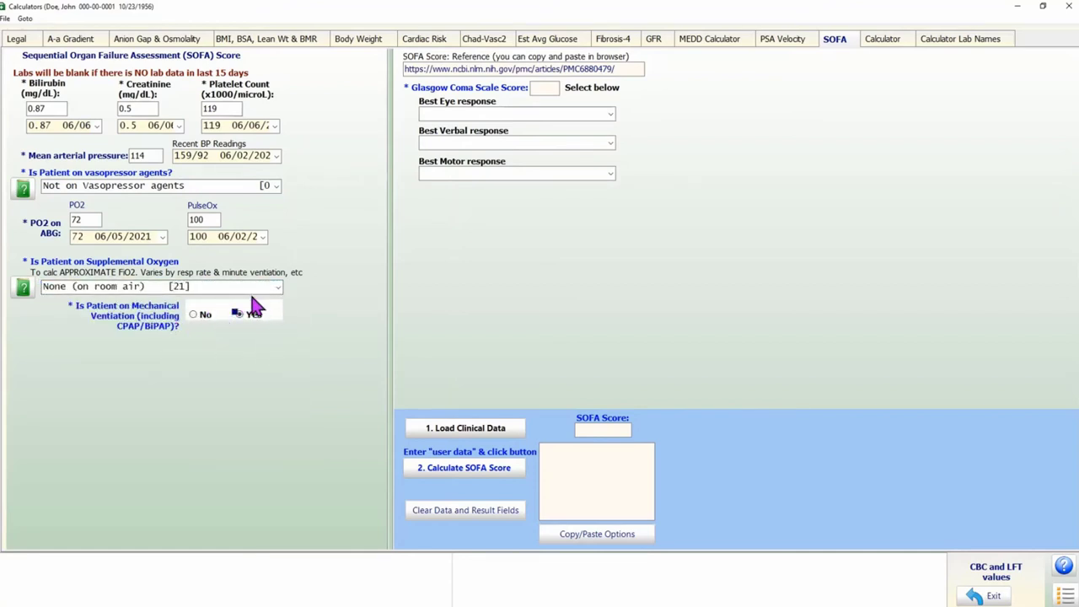
pyautogui.click(611, 115)
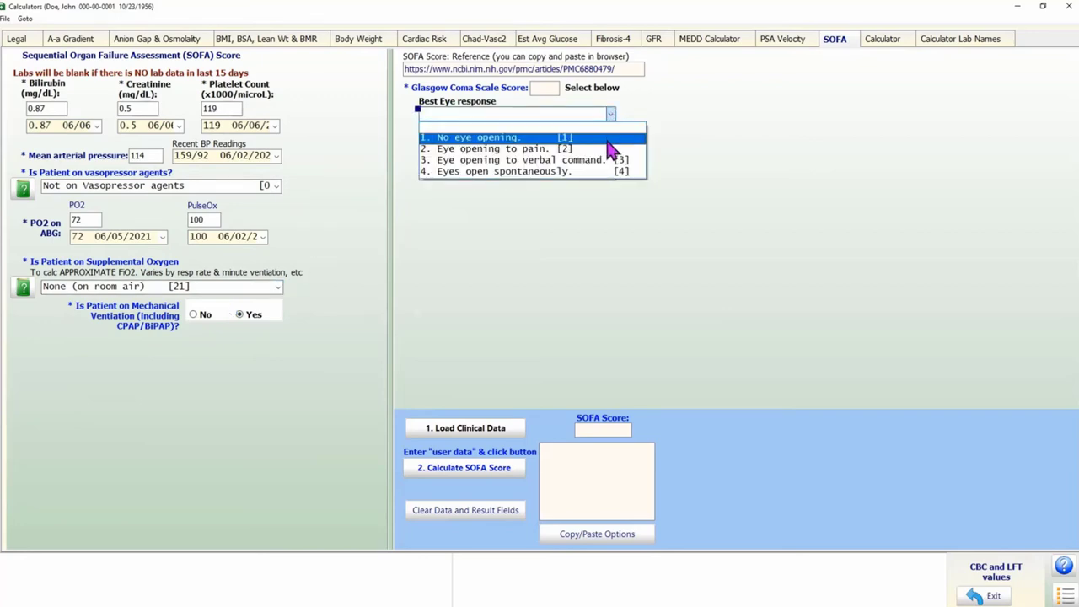
# - Set GCS eye to verbal command, verbal to inappropriate words, motor to localising pain (total 11)
pyautogui.press('Escape')
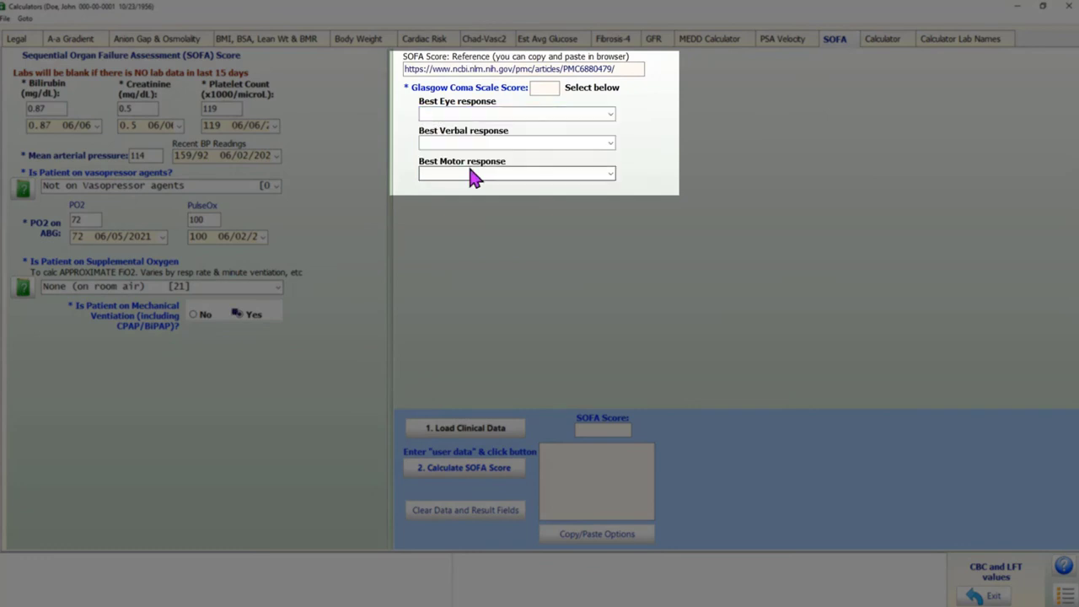
pyautogui.click(611, 114)
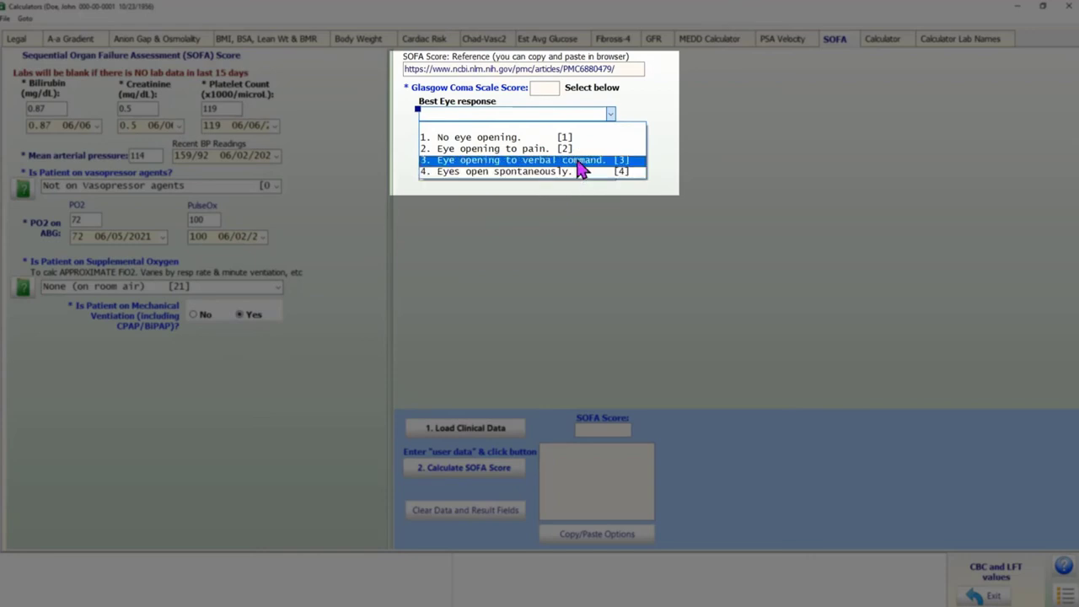
pyautogui.click(578, 160)
pyautogui.click(611, 142)
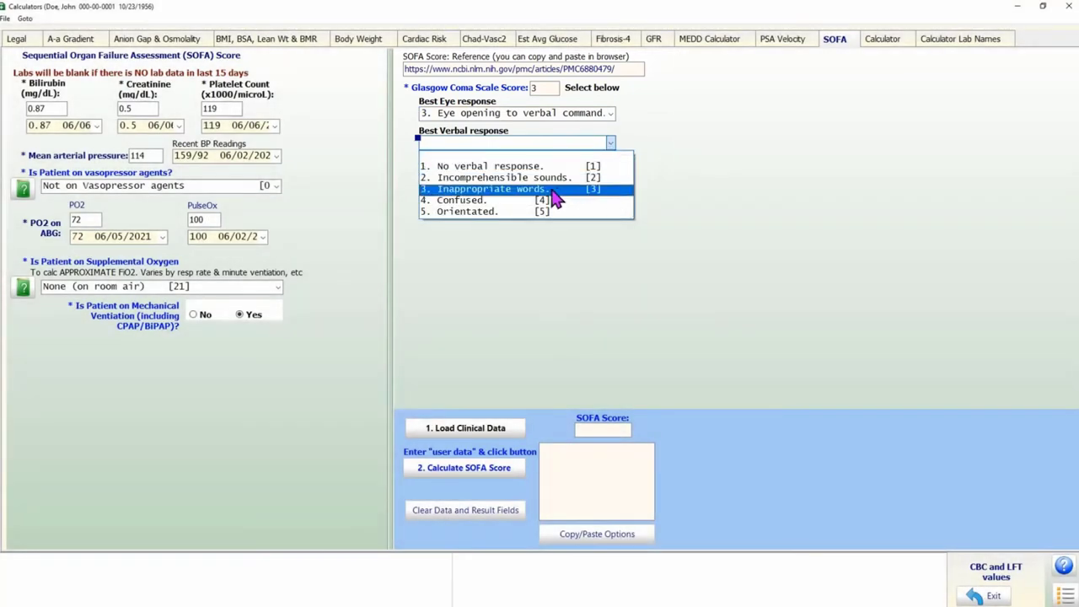
pyautogui.click(554, 198)
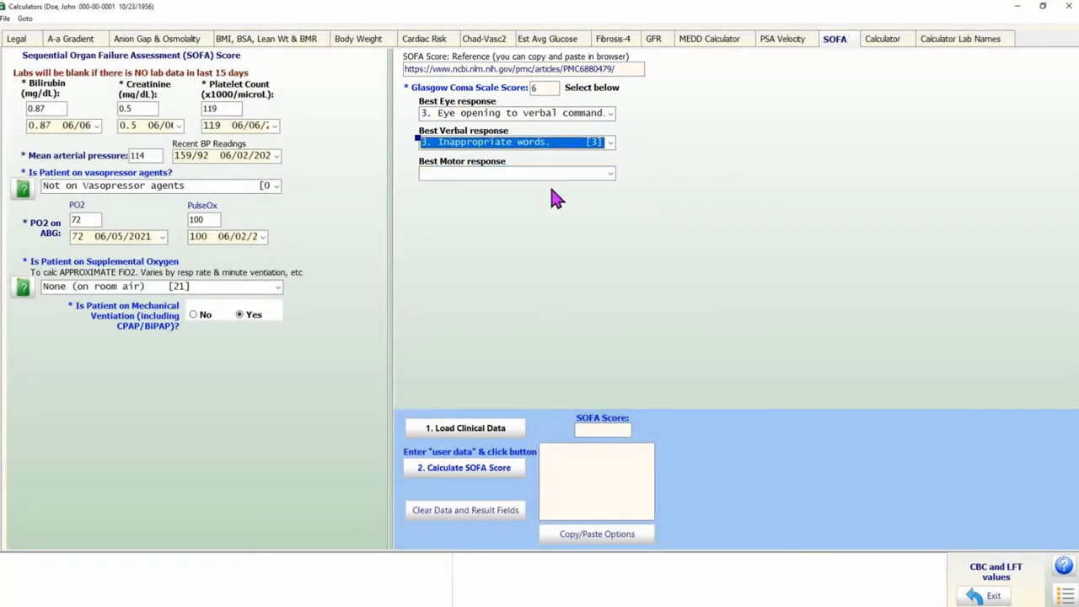
pyautogui.click(611, 174)
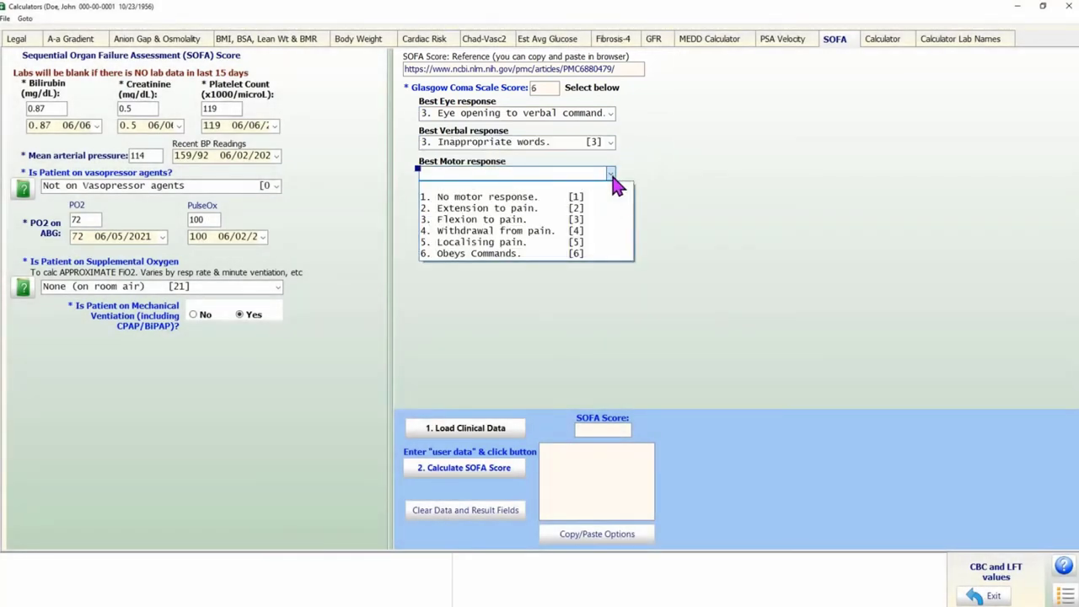
pyautogui.click(521, 244)
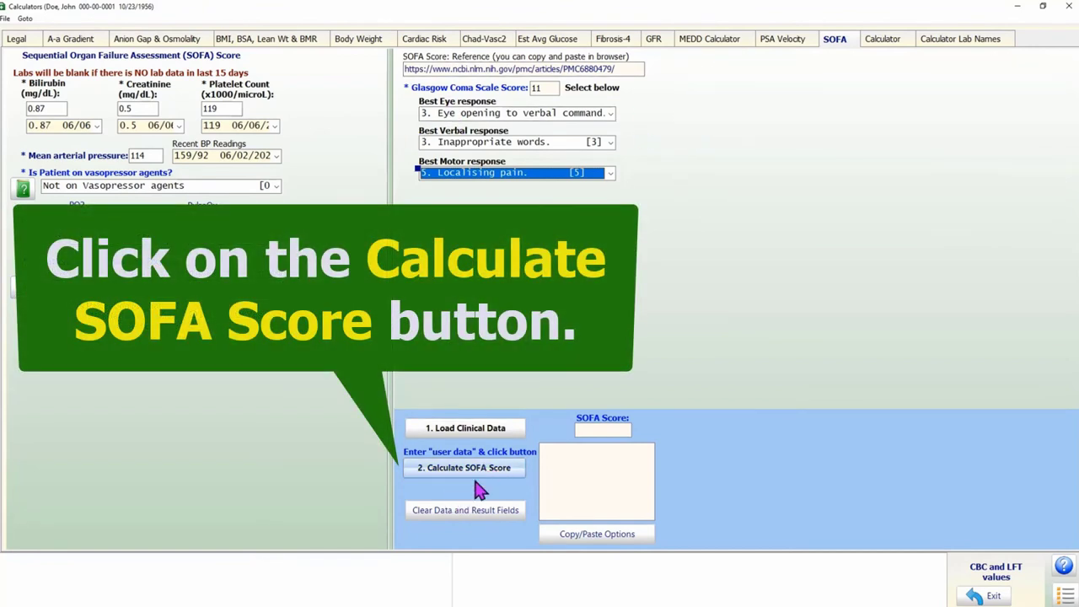
# - Calculate the SOFA score: 6, with PaO2/FiO2 4, platelets 1, Glasgow 2
pyautogui.click(478, 468)
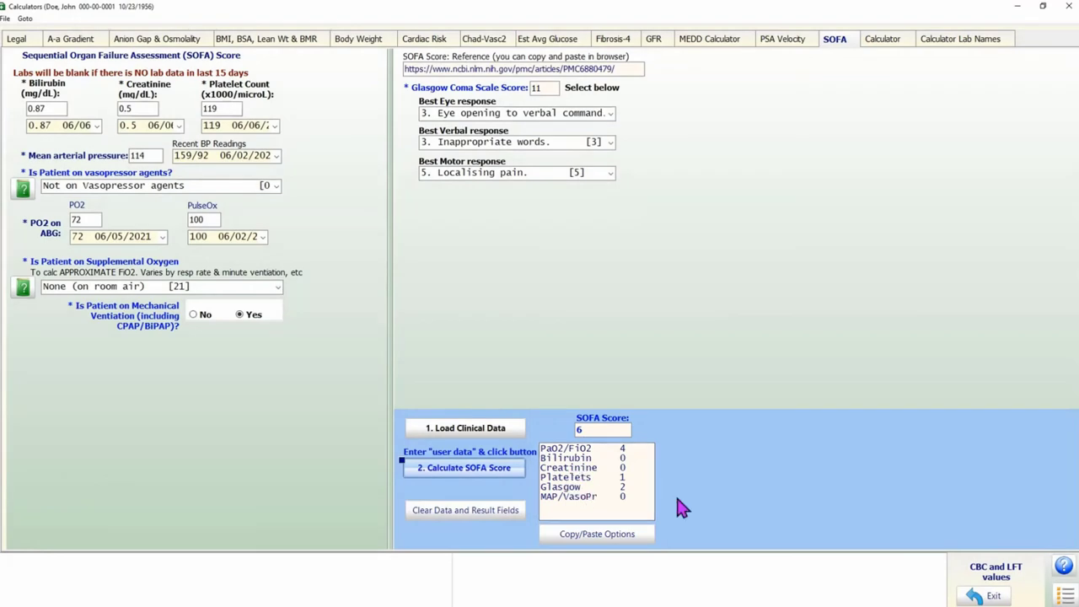
pyautogui.click(633, 540)
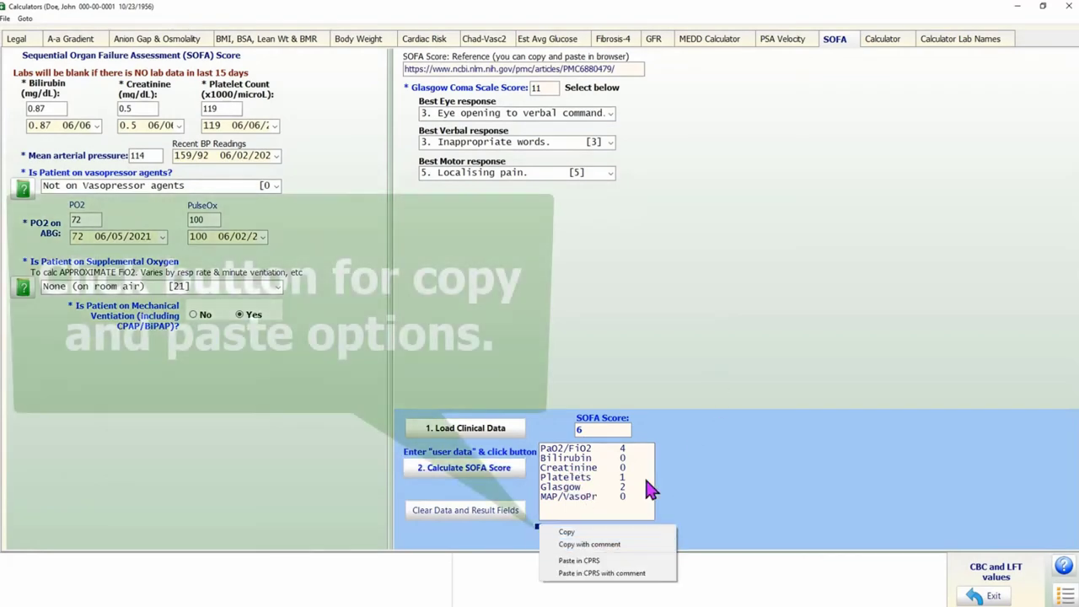
# - Send the SOFA result via Paste in CPRS, bringing up a blank Notepad window
pyautogui.click(610, 560)
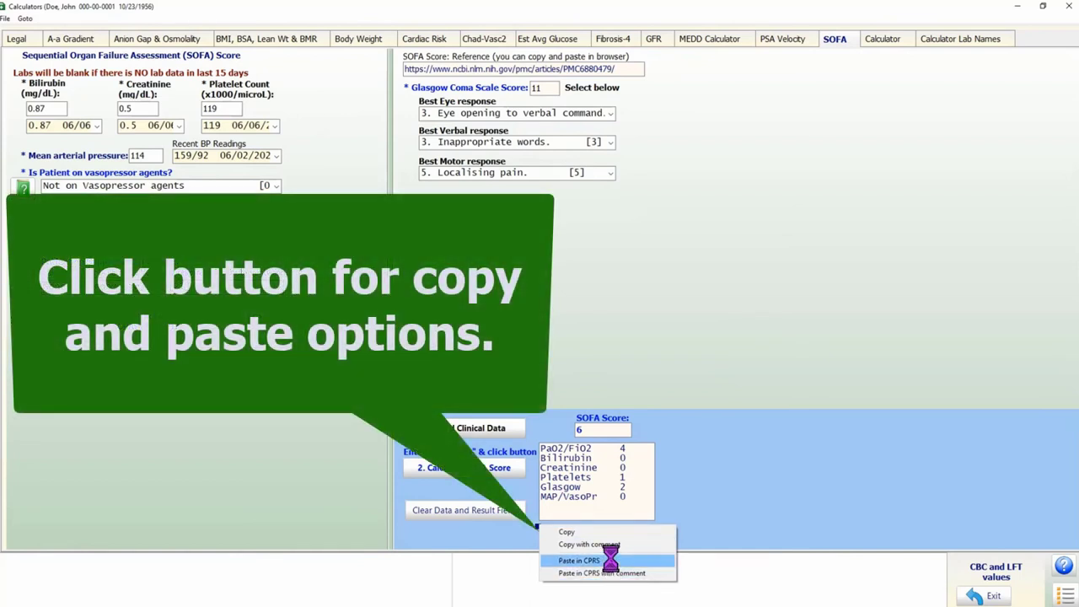
pyautogui.click(609, 544)
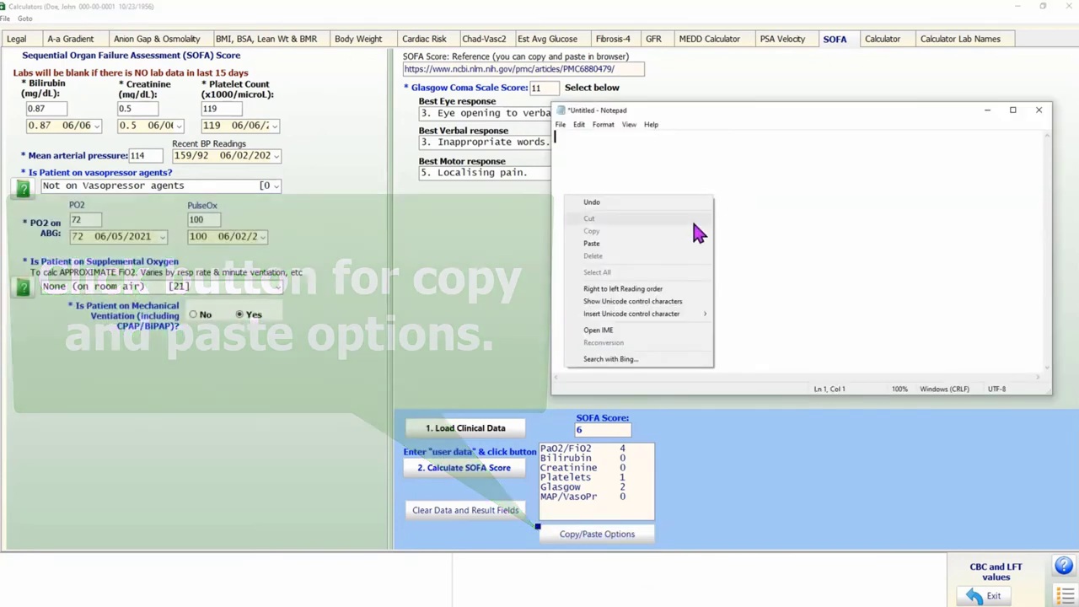
# - Paste the SOFA note (score 6, component breakdown, sepsis-risk interpretation) into the untitled Notepad document
pyautogui.click(619, 245)
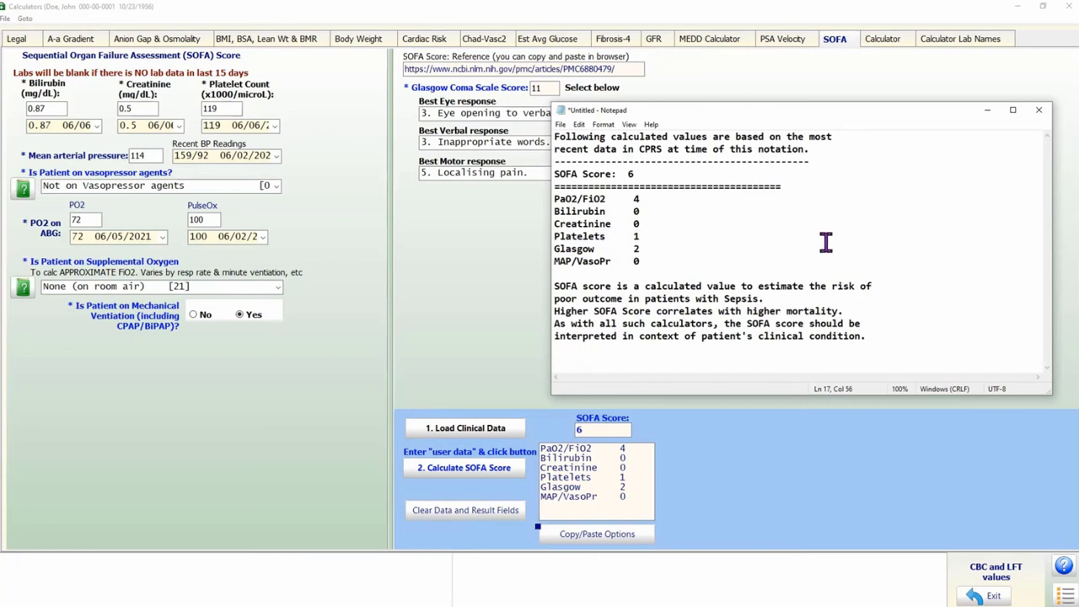
pyautogui.moveTo(790, 104); pyautogui.dragTo(805, 102)
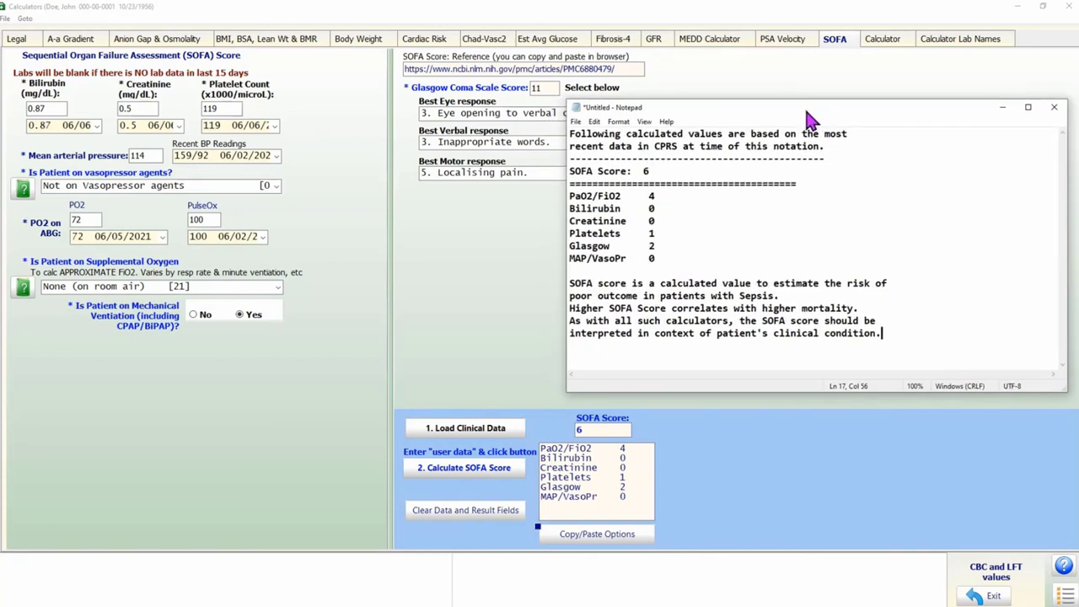